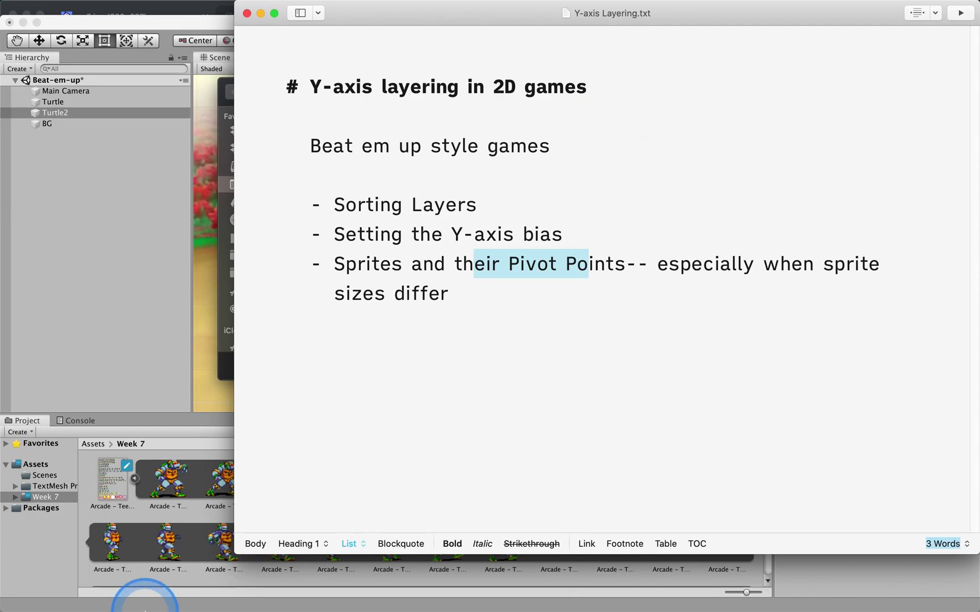
# In Chrome, view the cc5.jpg screenshot, then return to the d2vo5uh throne-room image.
pyautogui.click(199, 600)
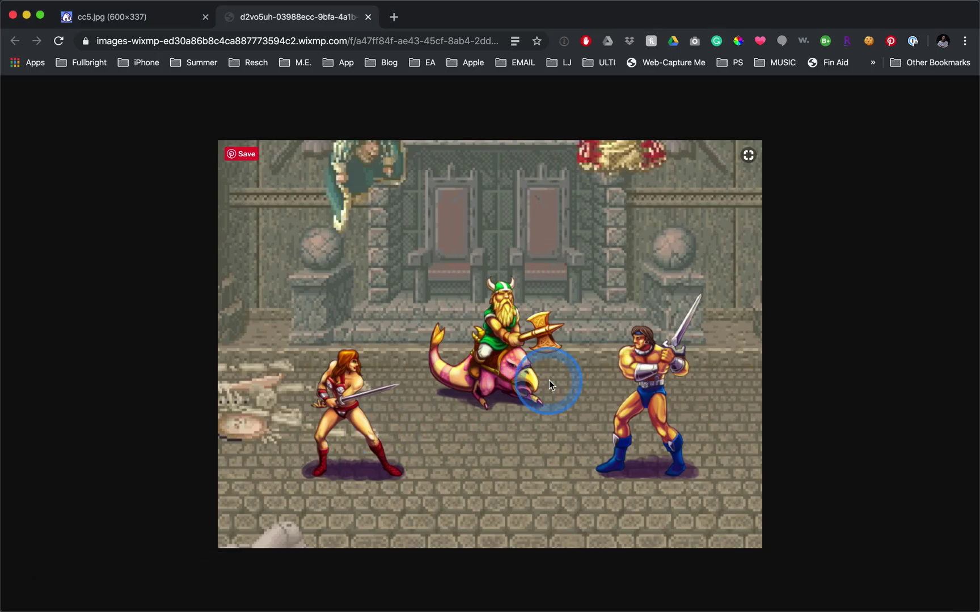
pyautogui.click(170, 19)
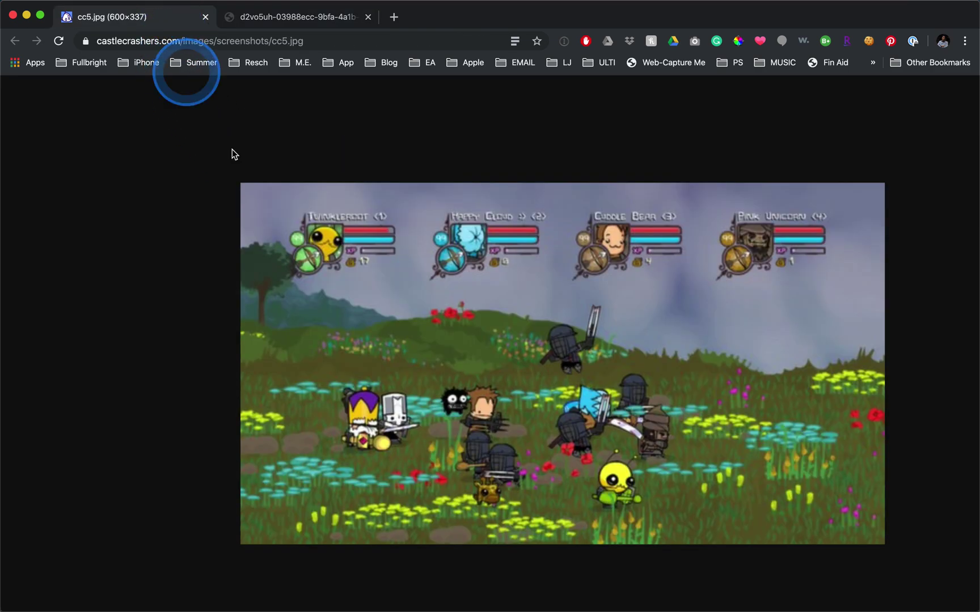
pyautogui.click(302, 18)
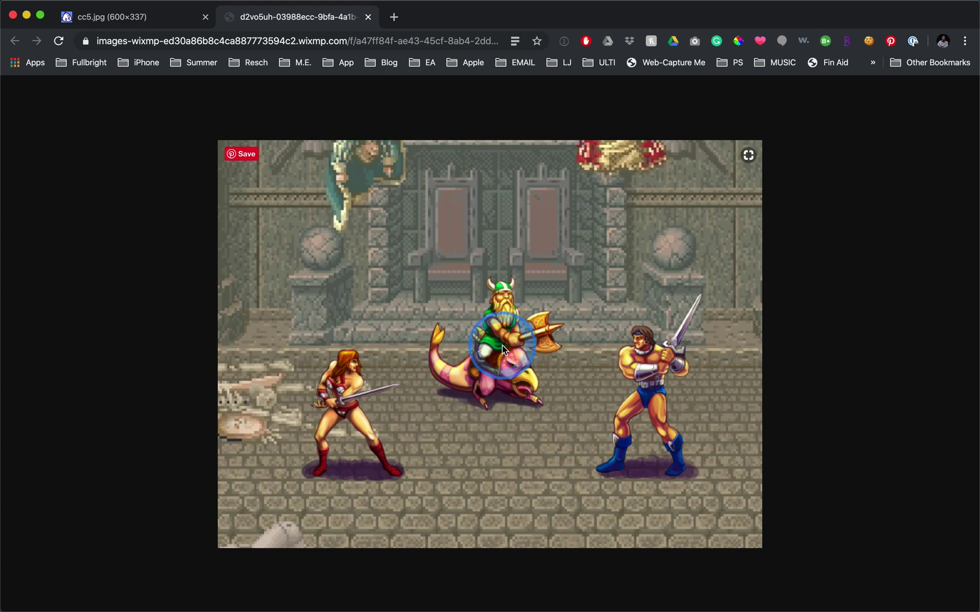
# Back in Unity, start Play mode and walk the blue turtle left and right across the red fighter.
pyautogui.click(774, 596)
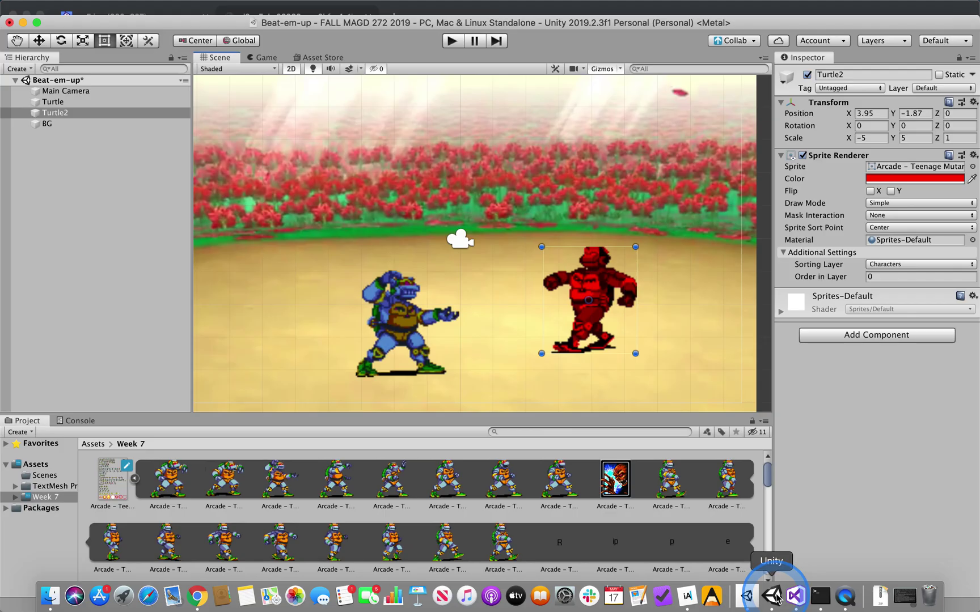
pyautogui.click(454, 42)
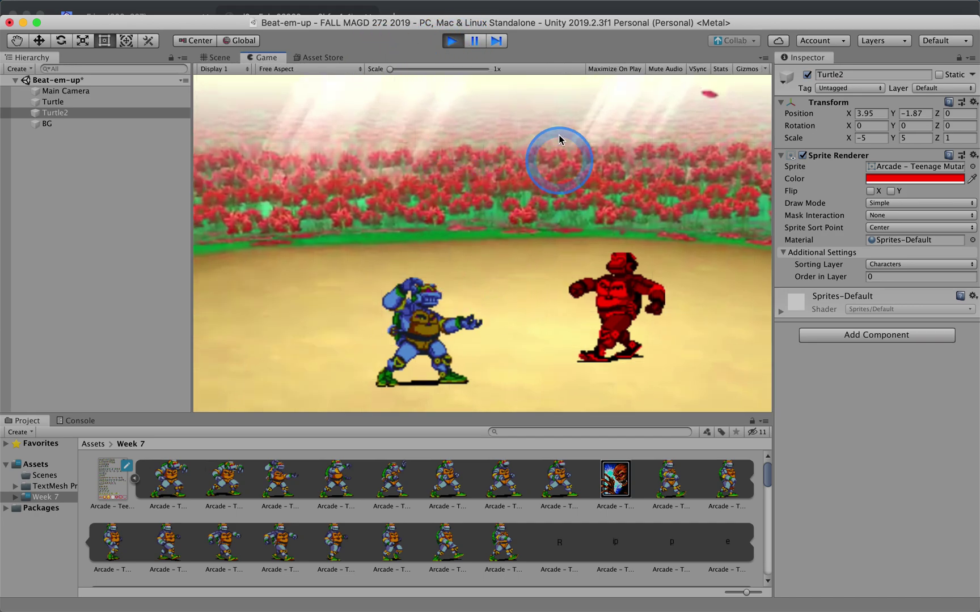
pyautogui.click(580, 150)
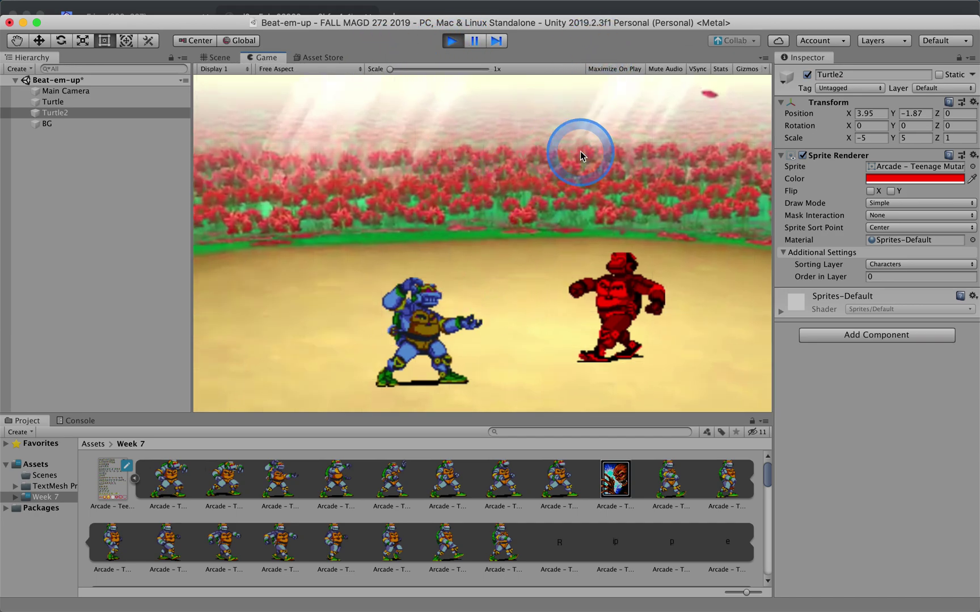
pyautogui.press('Right')
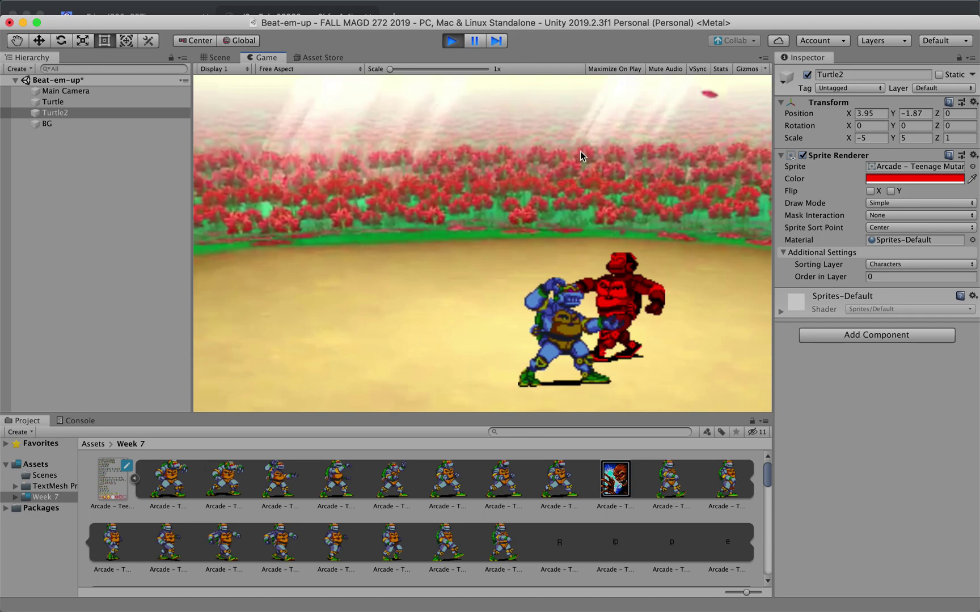
pyautogui.press('Left')
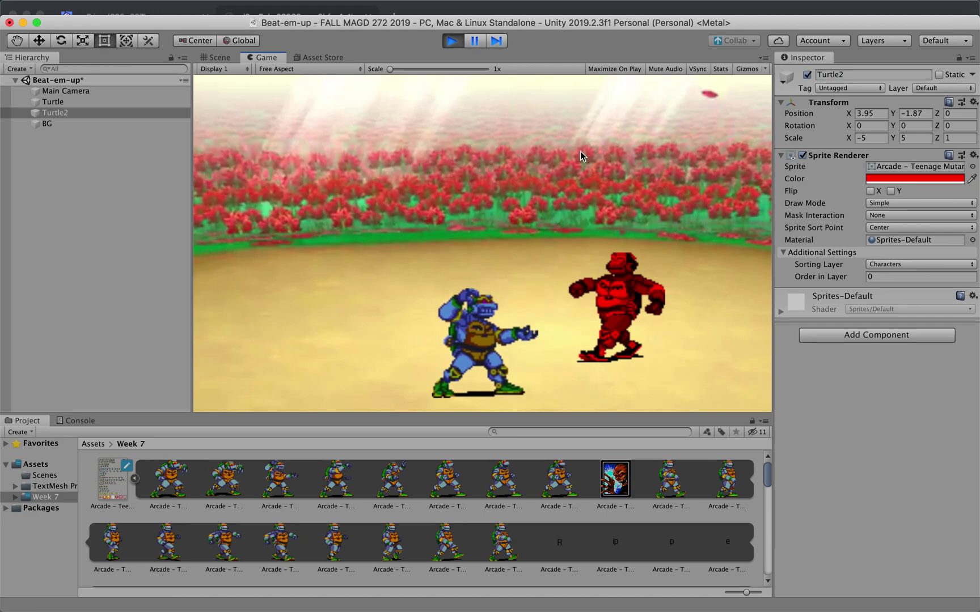
pyautogui.press('Right')
pyautogui.press('Down')
pyautogui.press('Right')
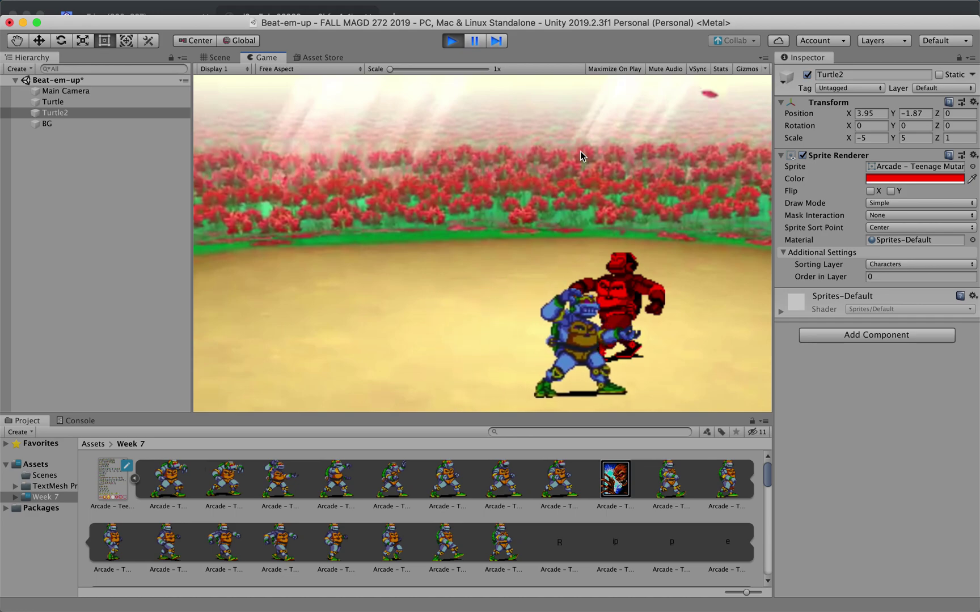
# Move the turtle toward the back of the arena, punch three times, then stop Play mode.
pyautogui.press('Left')
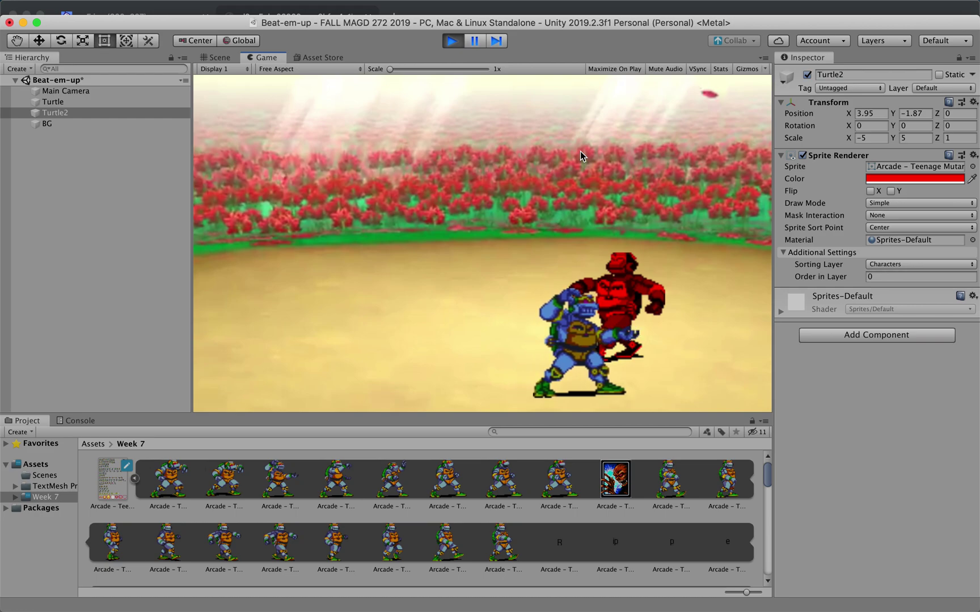
pyautogui.press('Up')
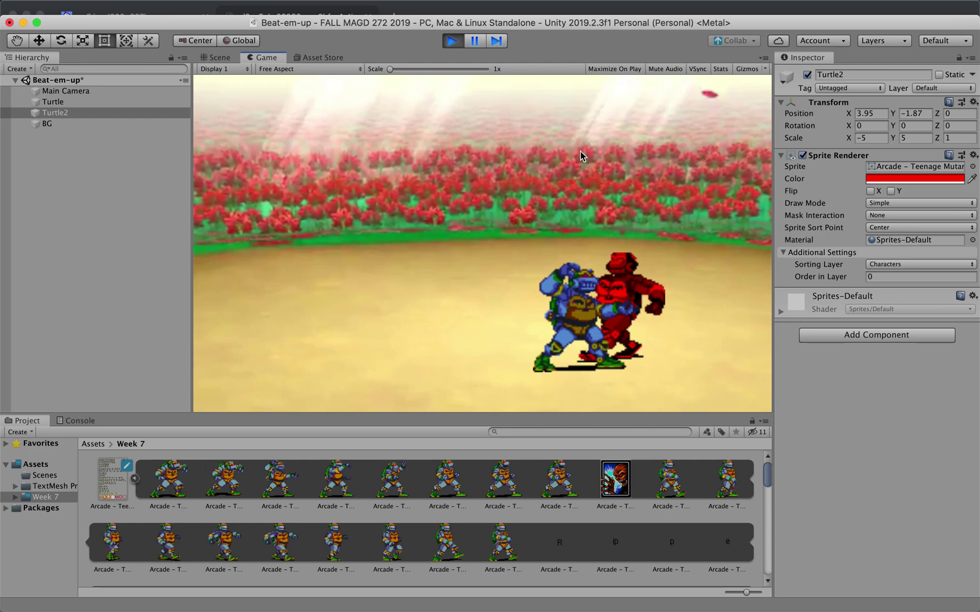
pyautogui.press('Up')
pyautogui.press('Up')
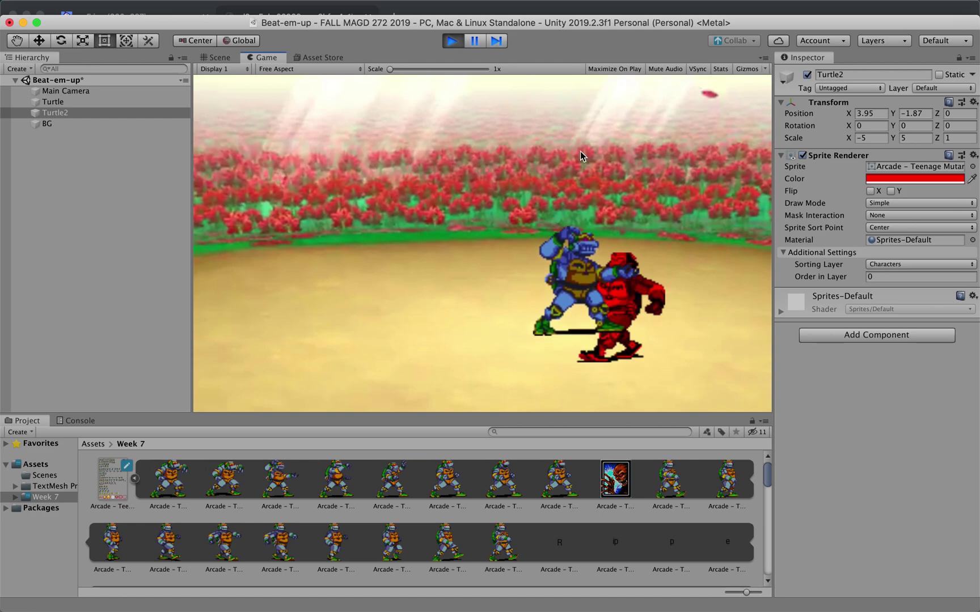
pyautogui.click(581, 255)
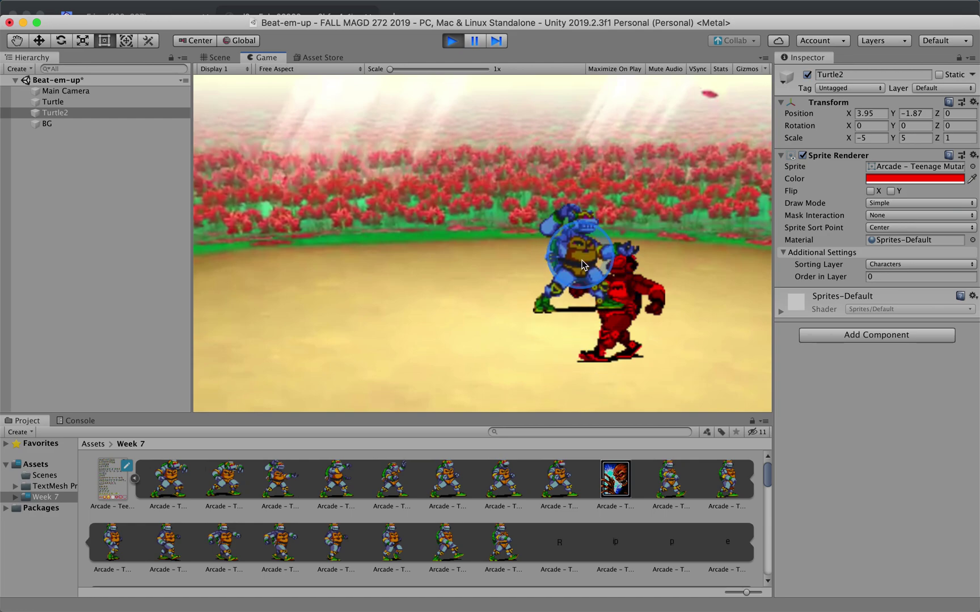
pyautogui.click(590, 265)
pyautogui.click(592, 261)
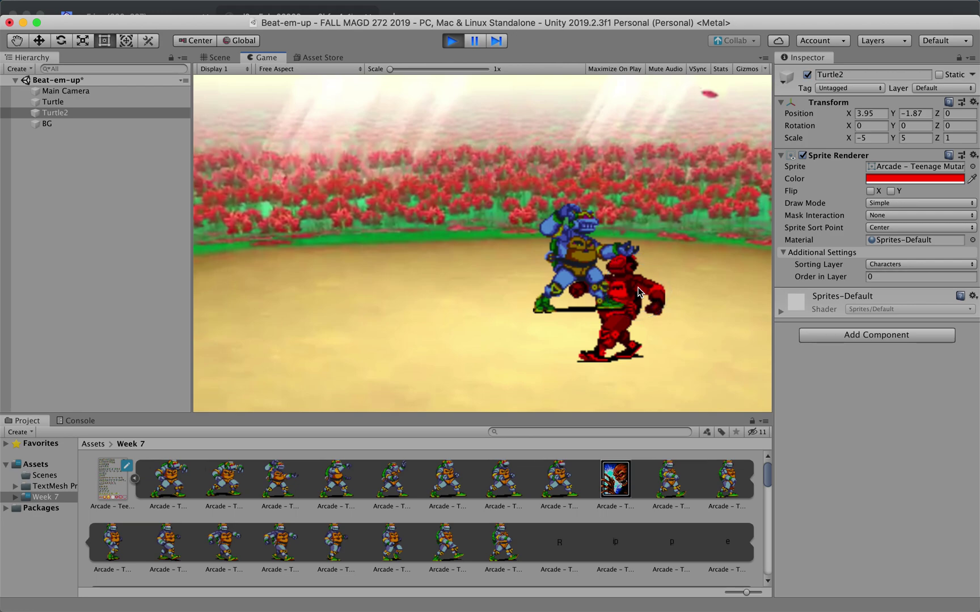
pyautogui.click(452, 40)
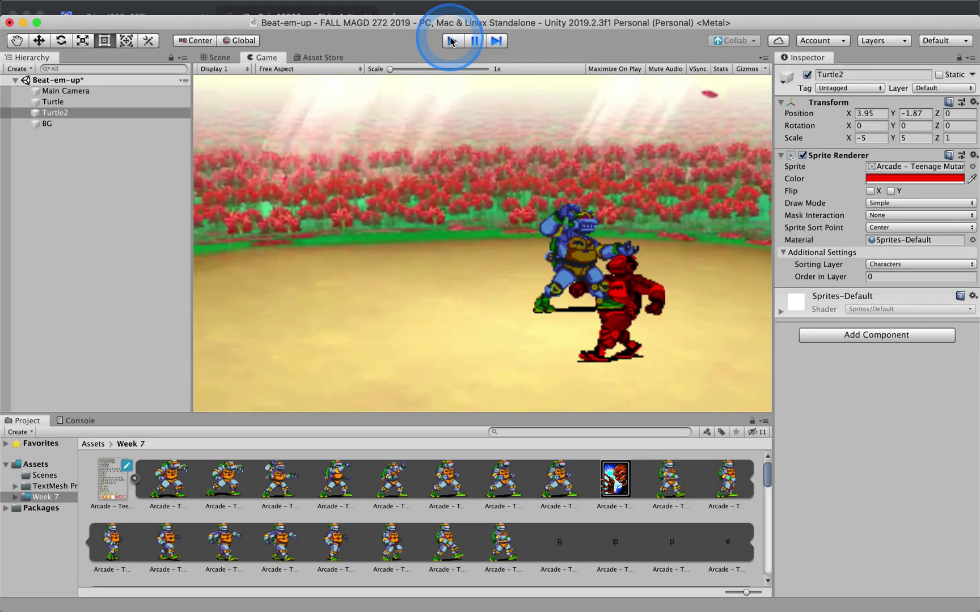
pyautogui.click(218, 57)
# Set Graphics Transparency Sort Mode to Custom Axis with Sort Axis X 0, Y 1, Z 0.
pyautogui.click(111, 7)
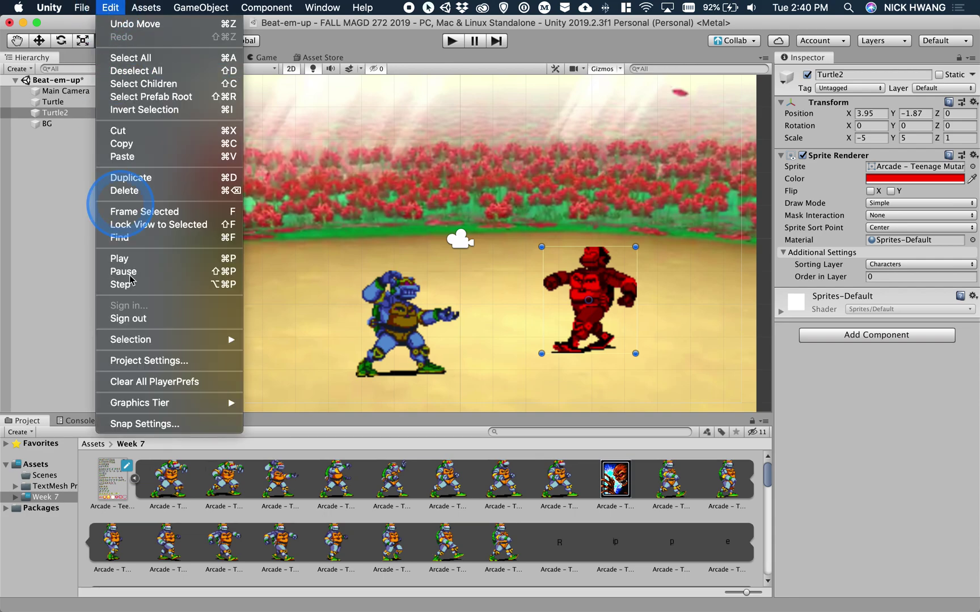
pyautogui.click(159, 362)
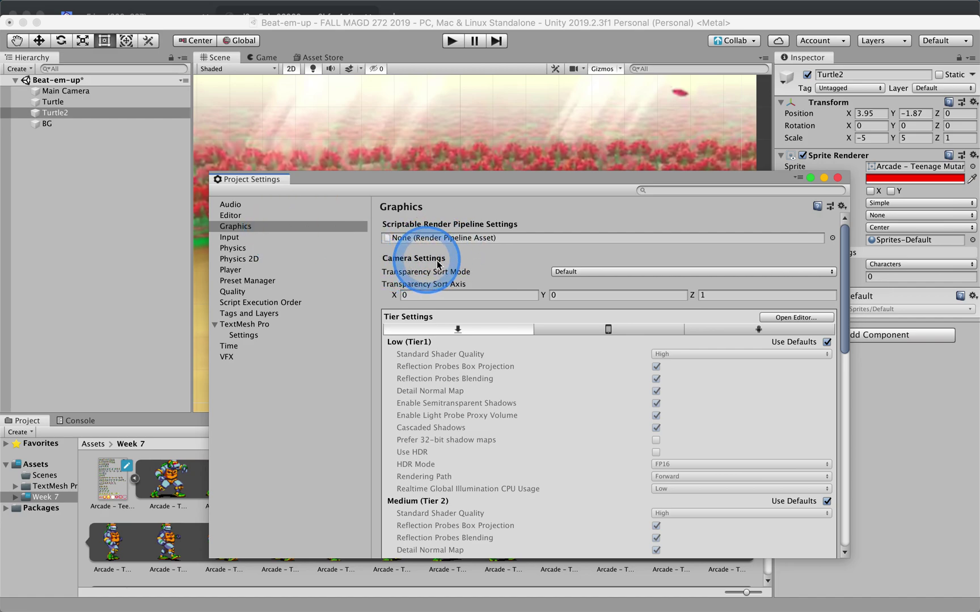
pyautogui.click(558, 272)
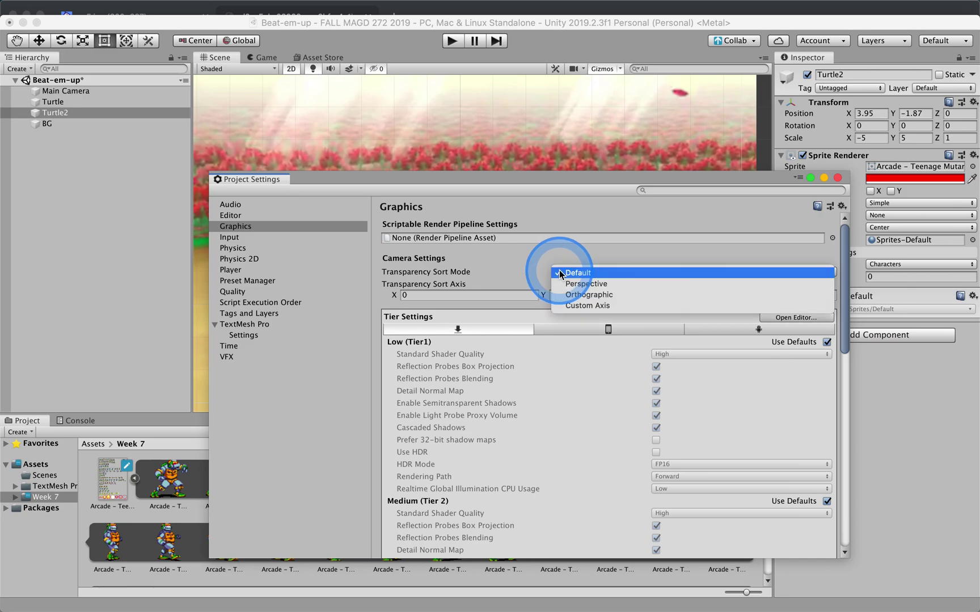
pyautogui.click(575, 306)
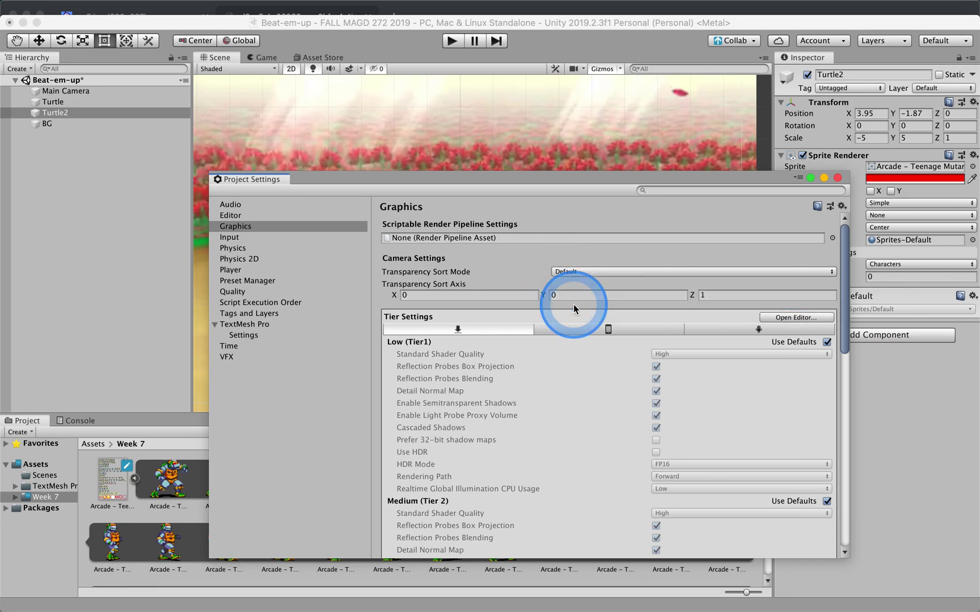
pyautogui.click(669, 295)
pyautogui.write('0')
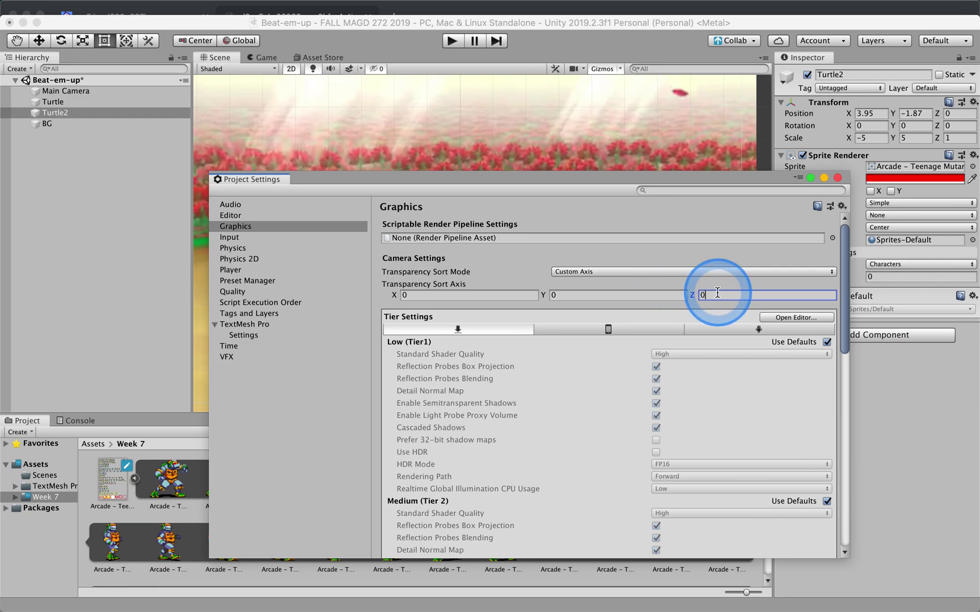
pyautogui.click(634, 294)
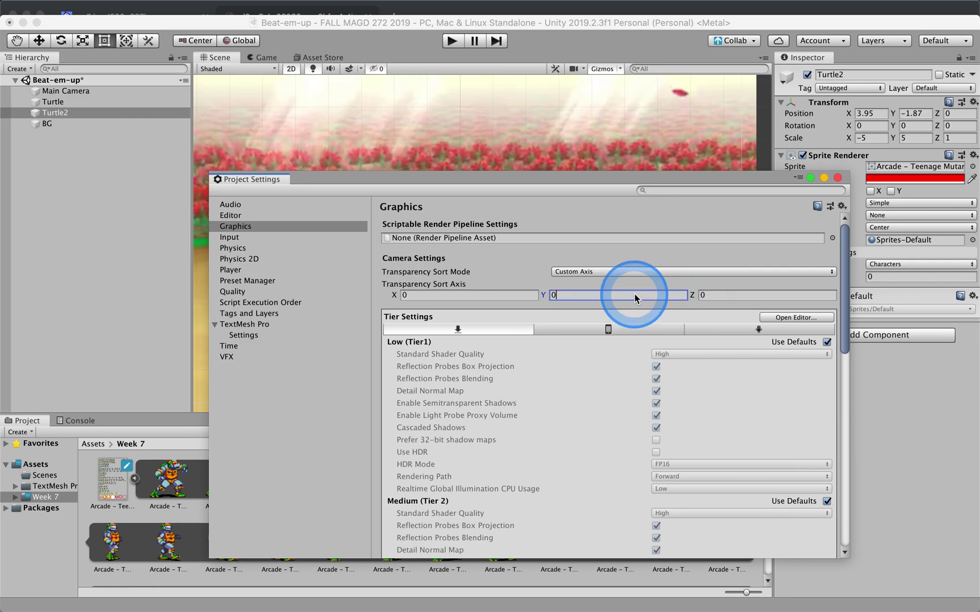
pyautogui.write('1')
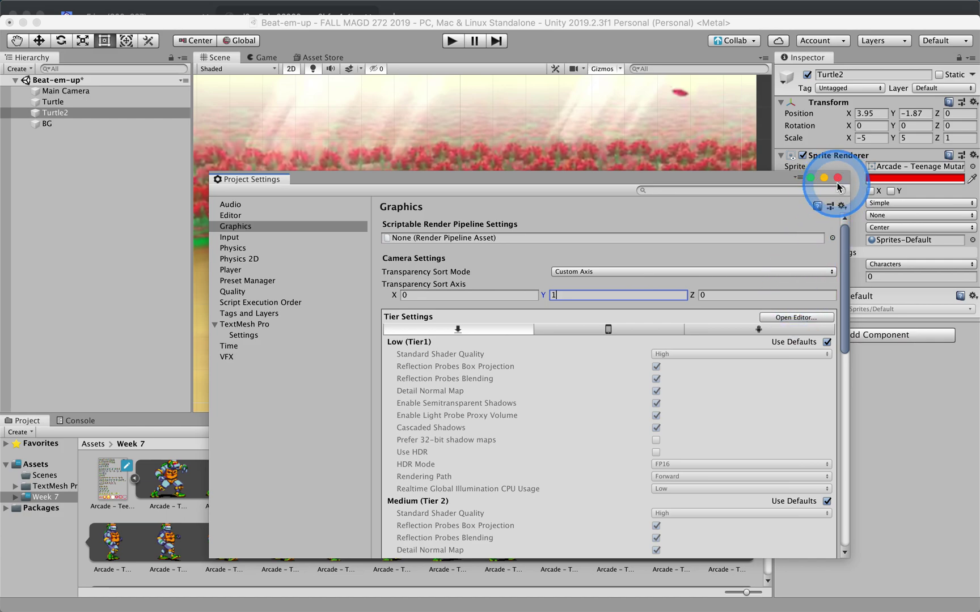
pyautogui.click(838, 178)
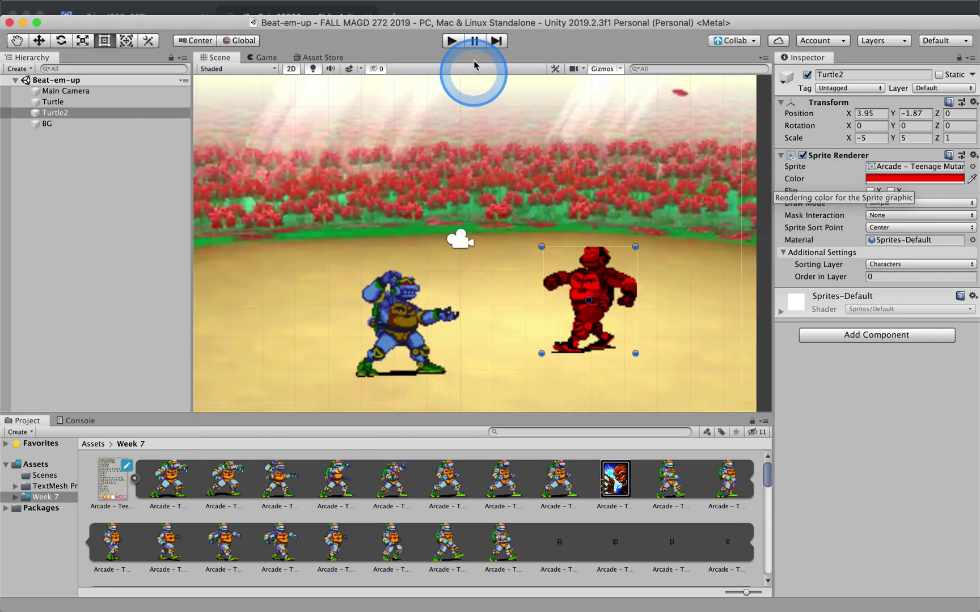
# Play-test the new sorting by walking the blue turtle up to the red enemy, then stop.
pyautogui.click(452, 41)
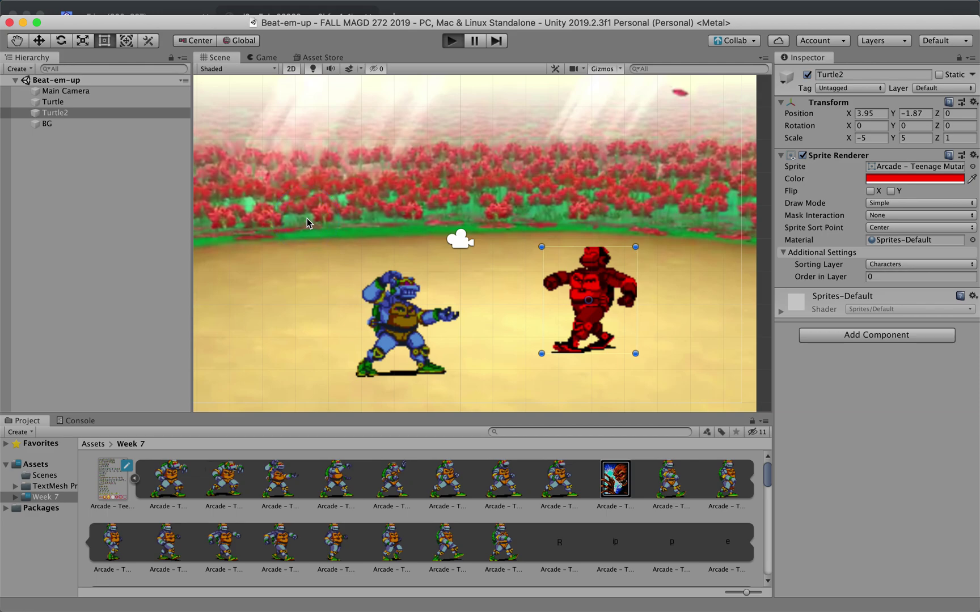
pyautogui.press('super+p')
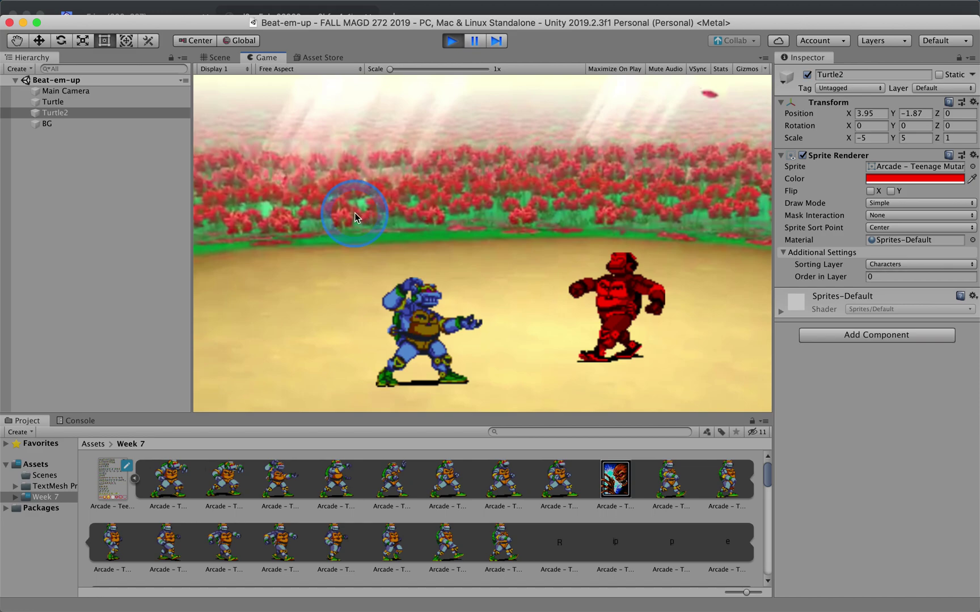
pyautogui.press('Right')
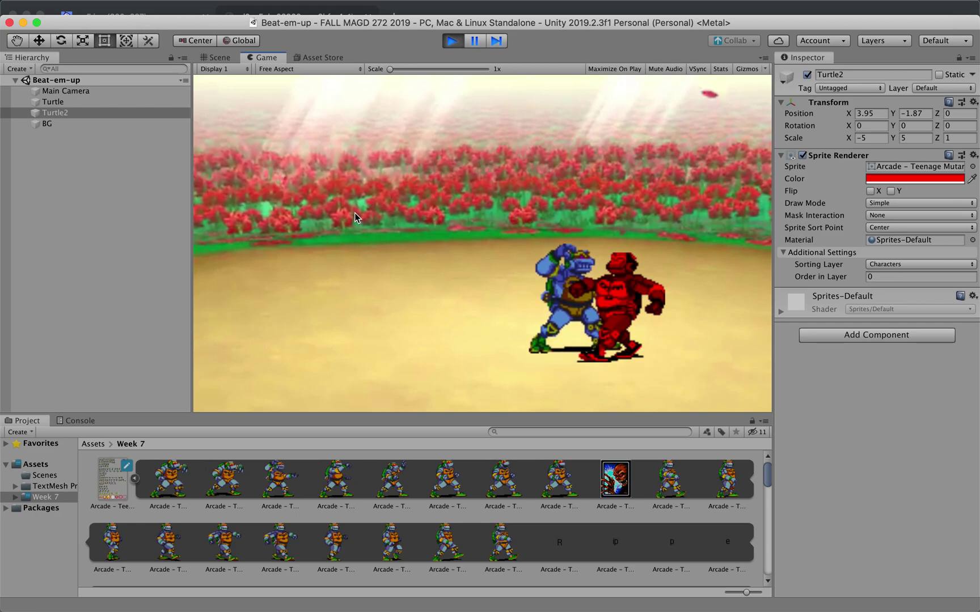
pyautogui.moveTo(355, 213)
pyautogui.mouseDown()
pyautogui.moveTo(431, 265)
pyautogui.moveTo(536, 264)
pyautogui.moveTo(531, 248)
pyautogui.moveTo(467, 252)
pyautogui.moveTo(550, 244)
pyautogui.moveTo(568, 258)
pyautogui.mouseUp()
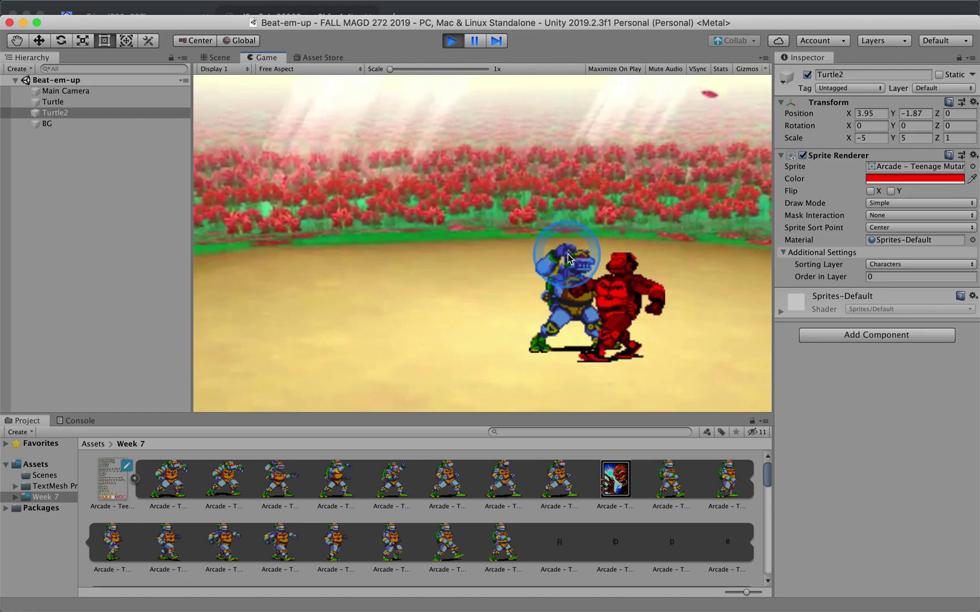
pyautogui.moveTo(660, 178); pyautogui.dragTo(660, 177)
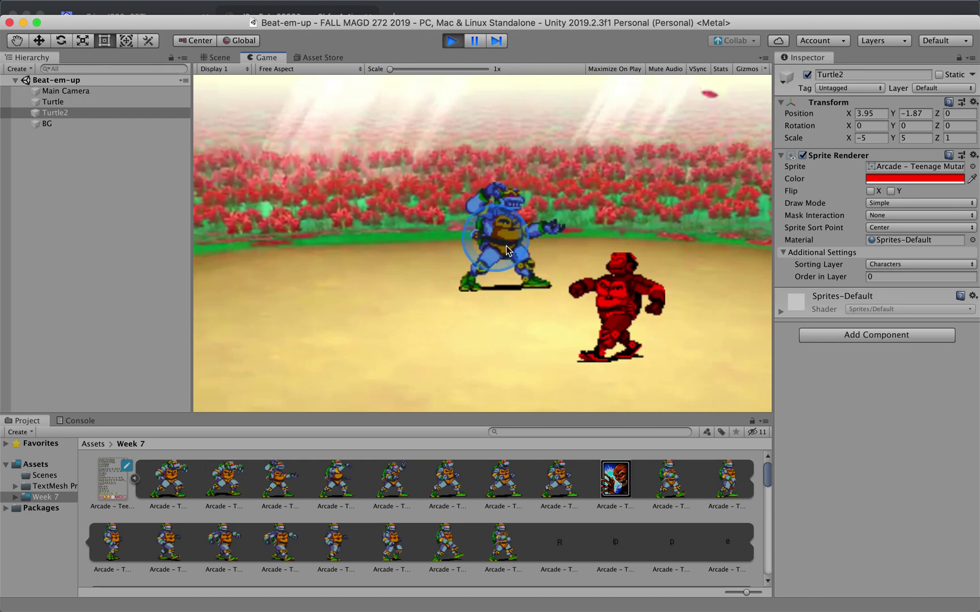
pyautogui.click(457, 48)
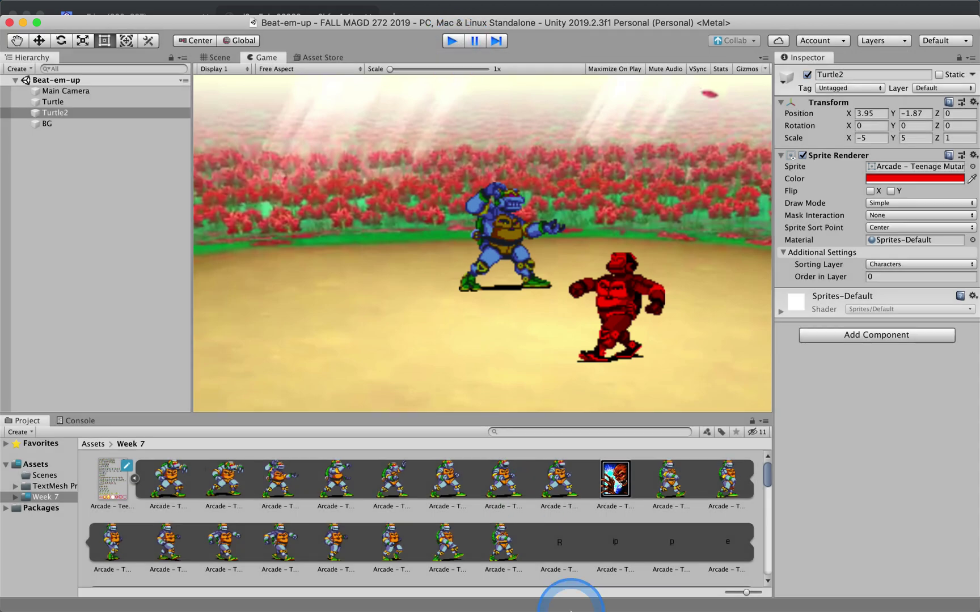
# Highlight 'Pivot Points' in the Y-axis Layering.txt notes in iA Writer, then return to Unity.
pyautogui.moveTo(624, 601)
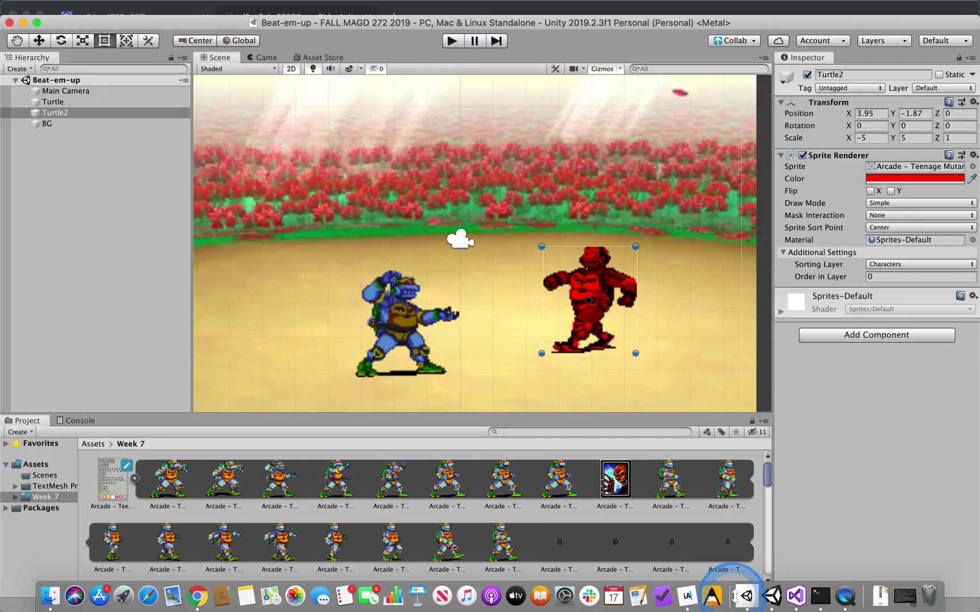
pyautogui.click(687, 595)
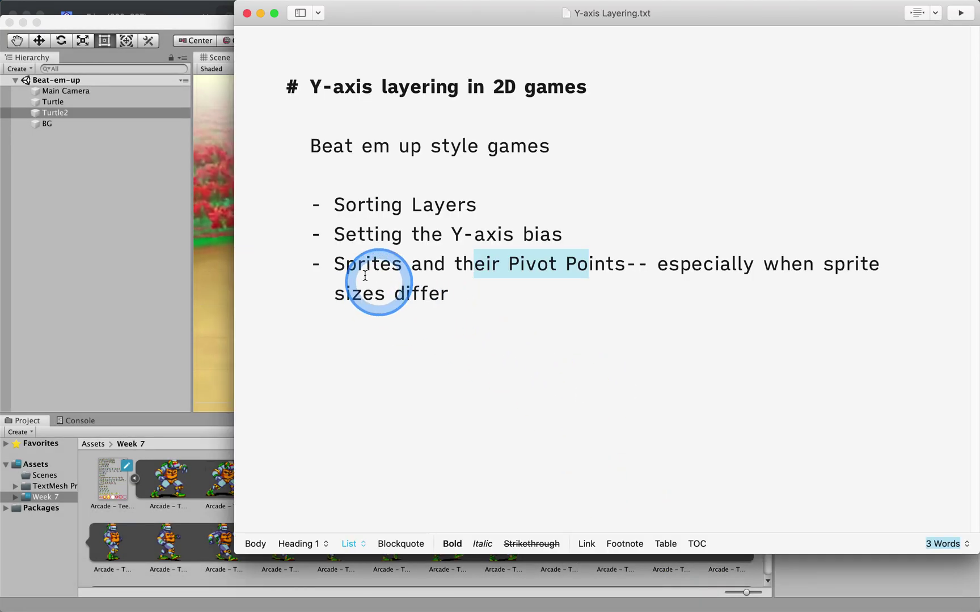
pyautogui.click(491, 267)
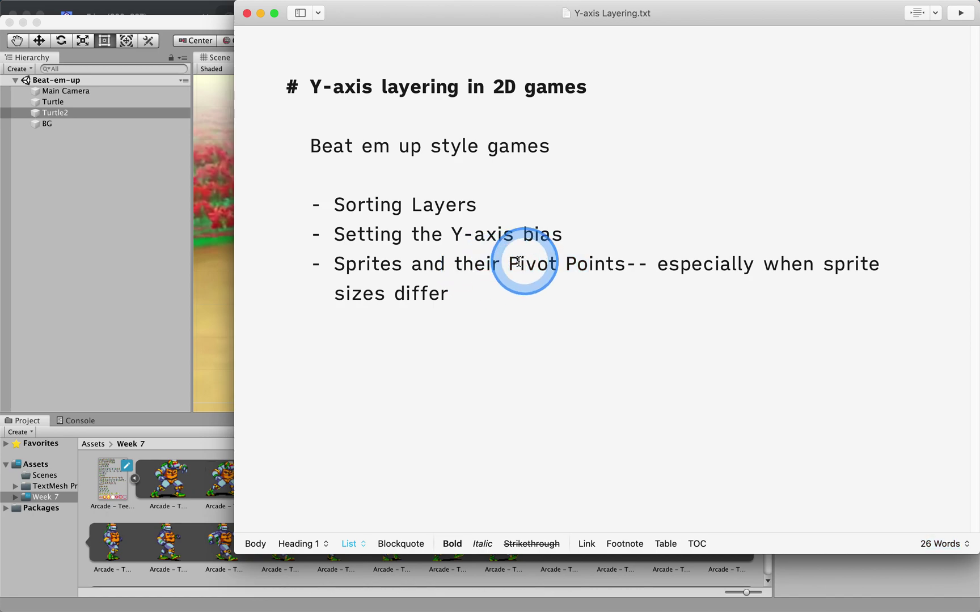
pyautogui.moveTo(509, 264); pyautogui.dragTo(623, 262)
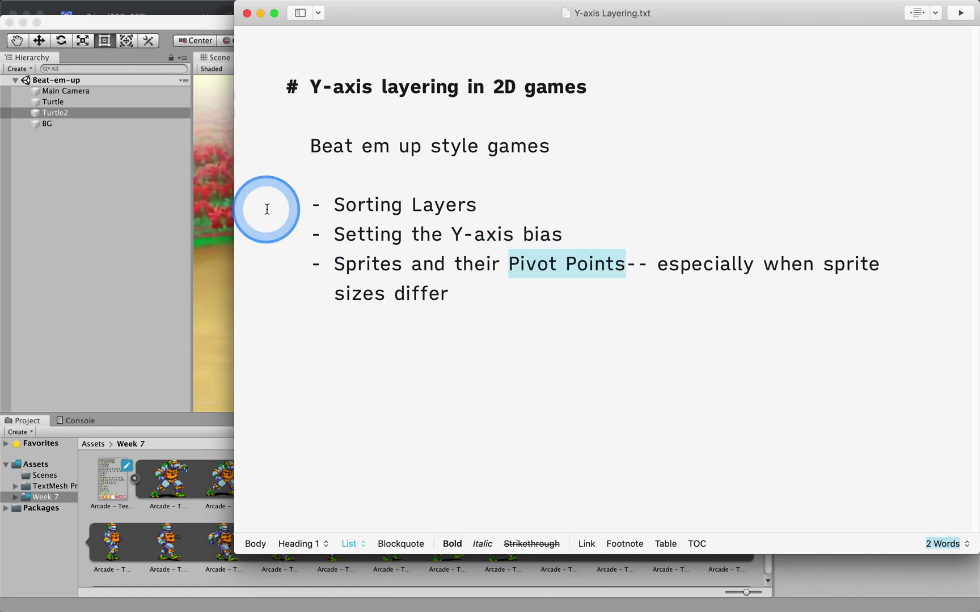
pyautogui.click(159, 244)
pyautogui.click(175, 123)
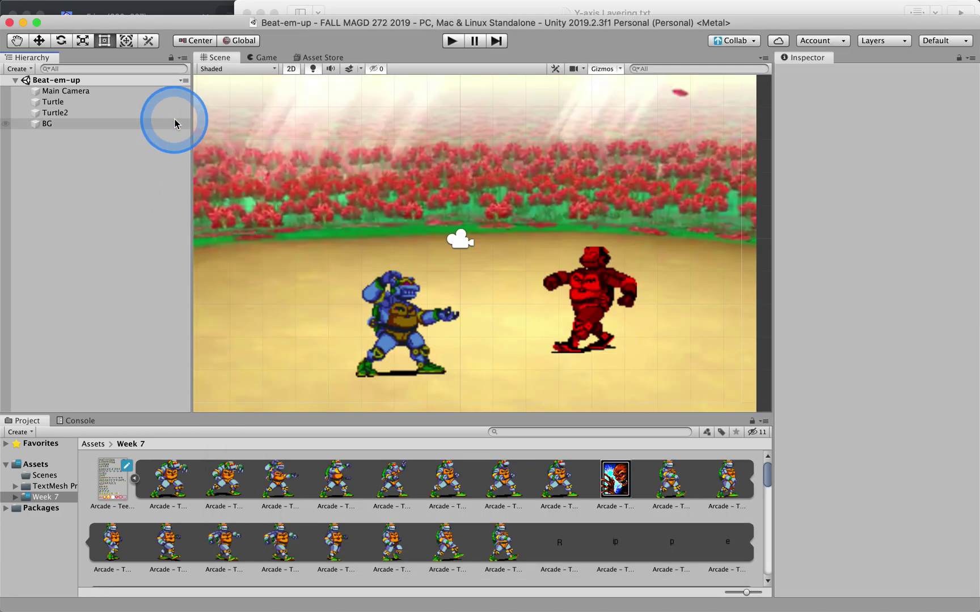
# Select Turtle2, Main Camera, then both turtles, ending with only the blue Turtle in the Inspector.
pyautogui.click(141, 112)
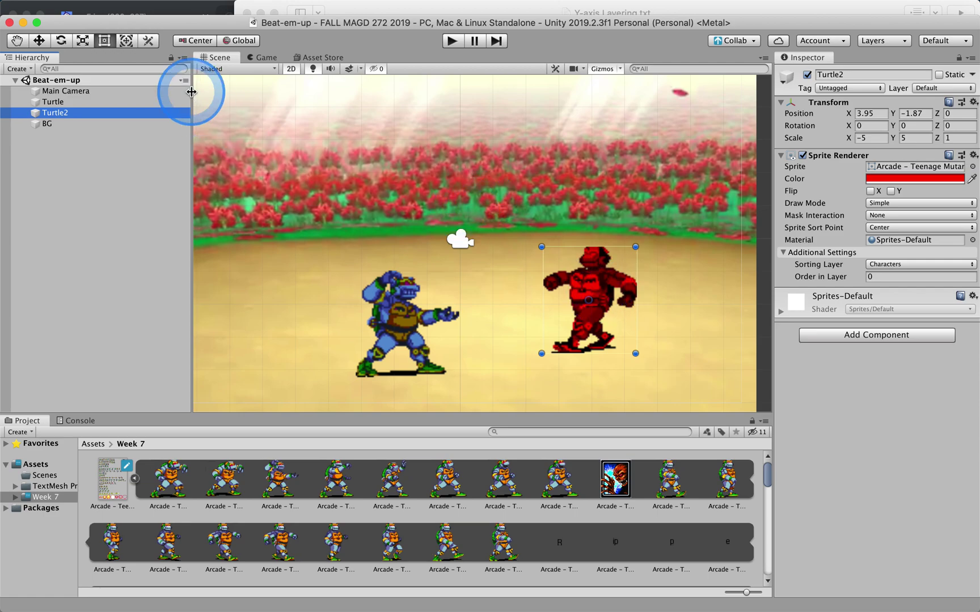
pyautogui.click(132, 92)
pyautogui.click(113, 102)
pyautogui.keyDown('shift'); pyautogui.click(108, 112); pyautogui.keyUp('shift')
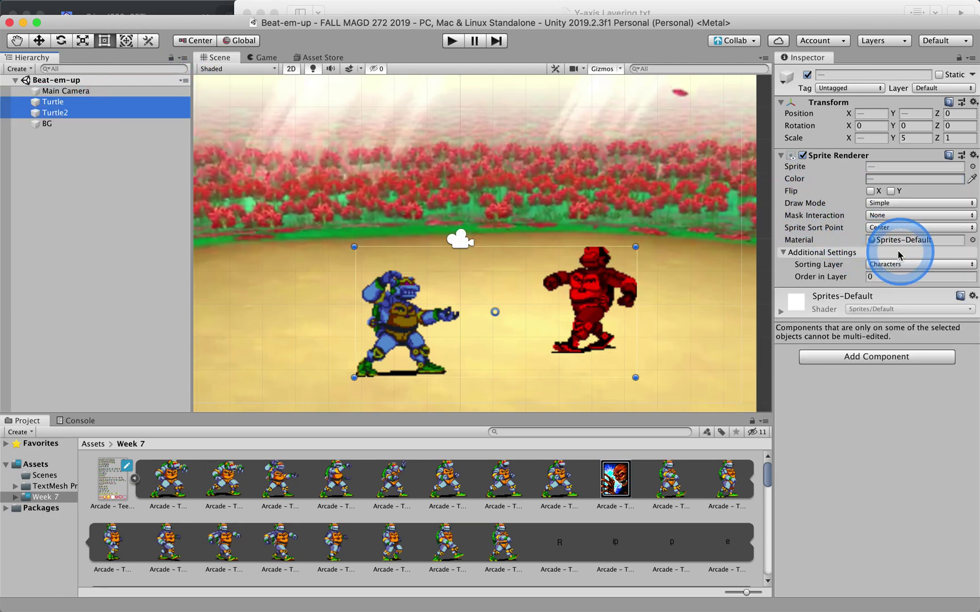
pyautogui.click(129, 128)
pyautogui.click(131, 103)
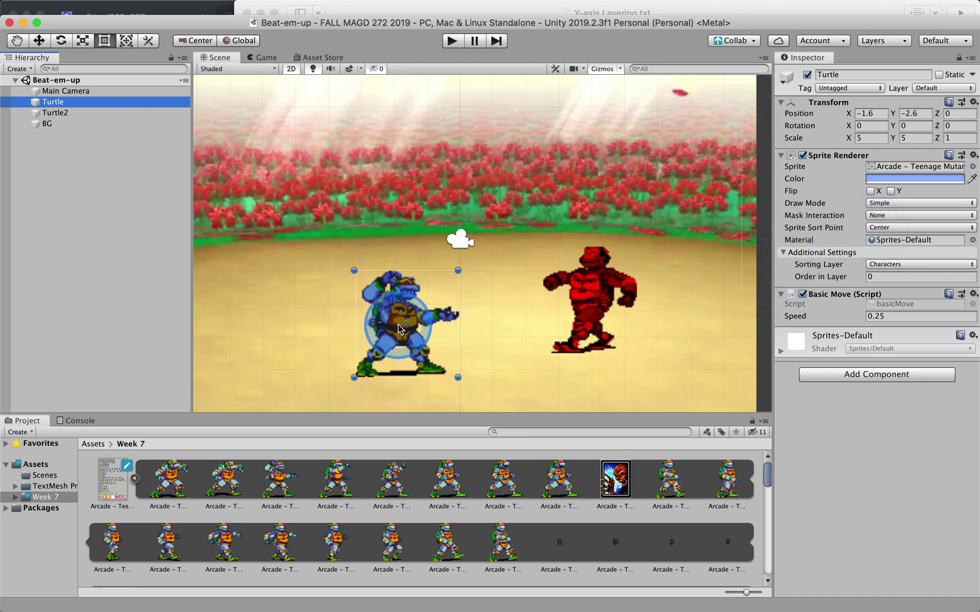
# Switch the toolbar handle position from Center to Pivot.
pyautogui.scroll(6, 398, 325)
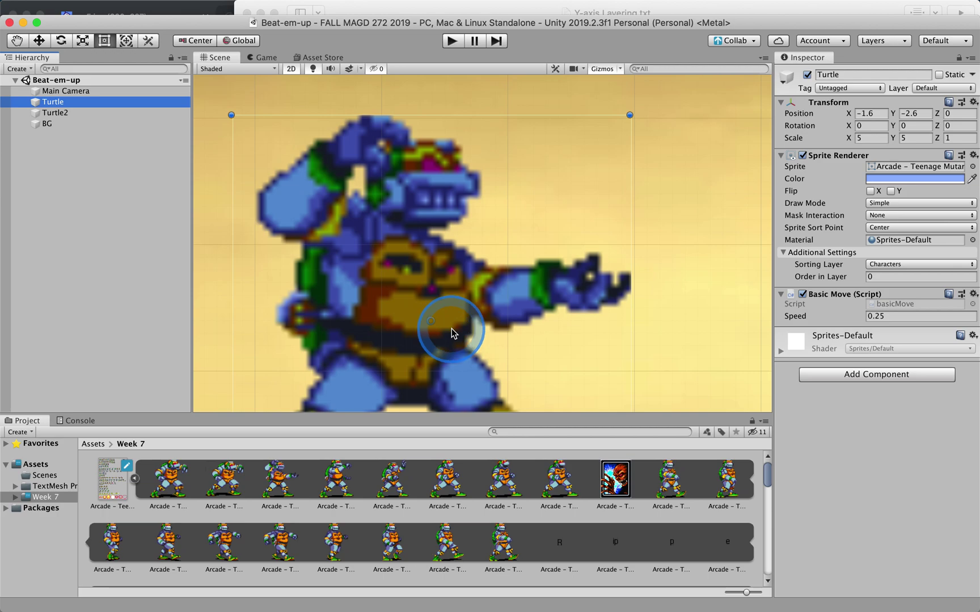
pyautogui.scroll(-5, 451, 329)
pyautogui.scroll(-3, 464, 301)
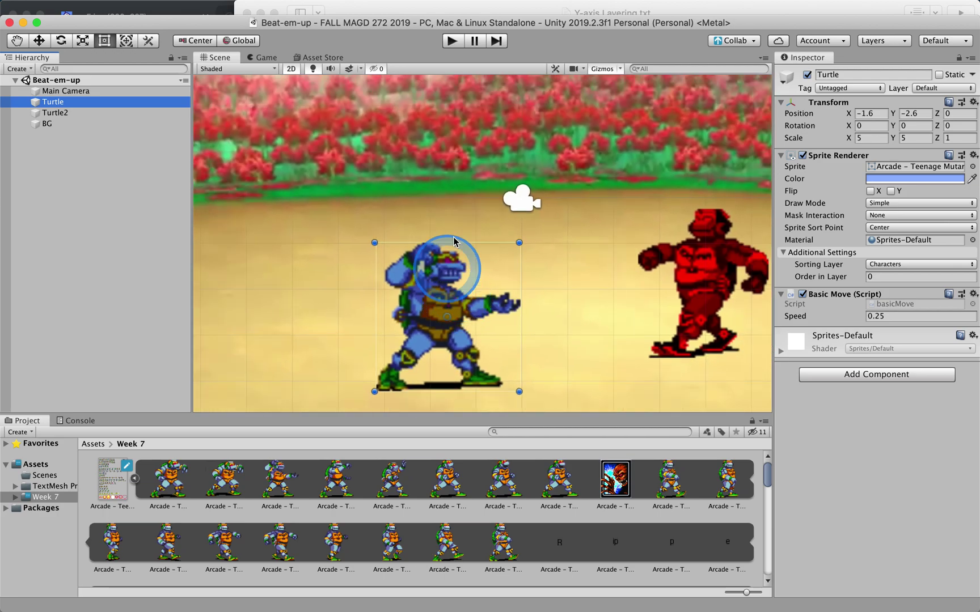
pyautogui.click(205, 43)
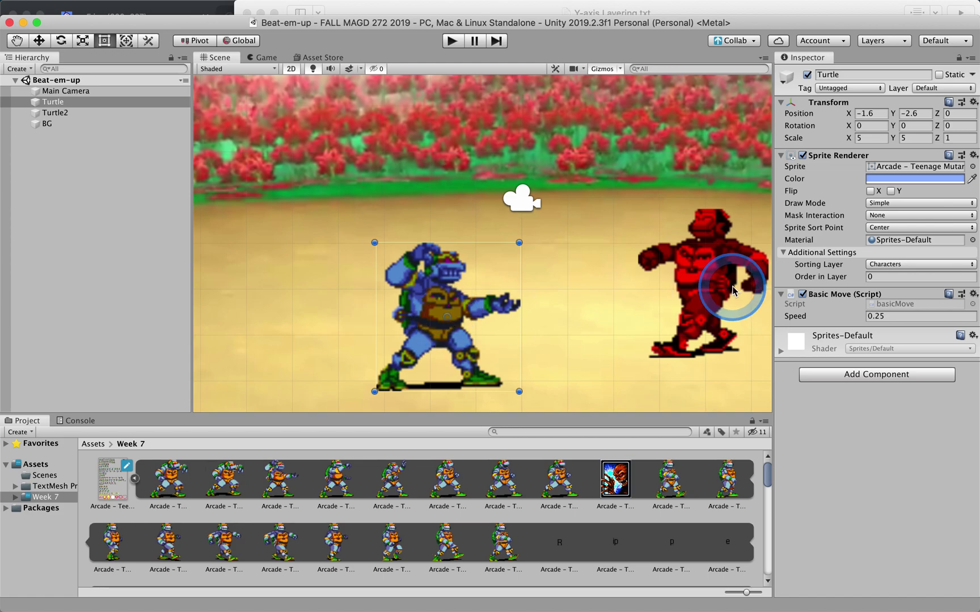
# Set Sprite Sort Point to Pivot on Turtle and Turtle2, stretch Turtle2 to Scale Y 8.26, and play.
pyautogui.click(888, 229)
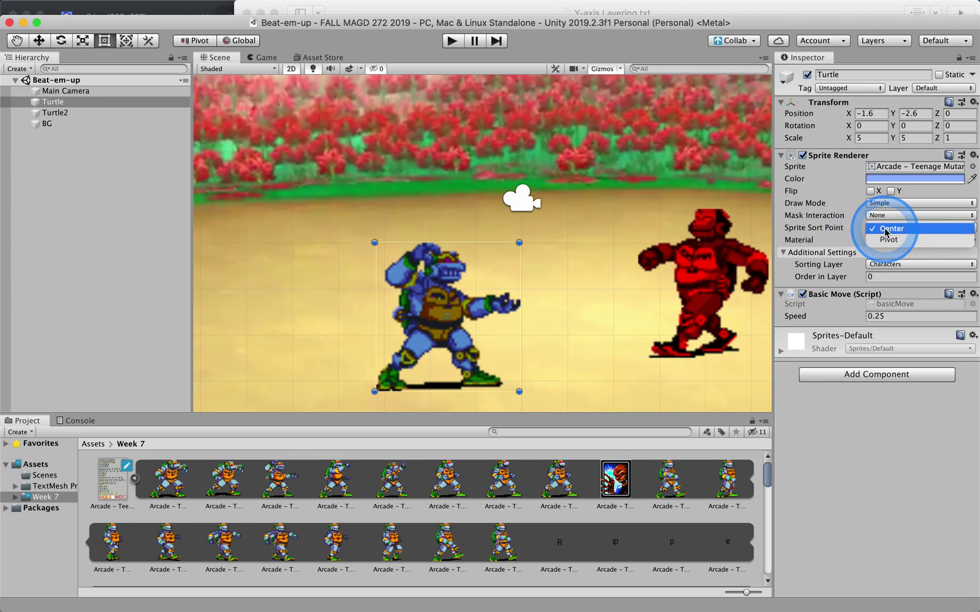
pyautogui.click(889, 240)
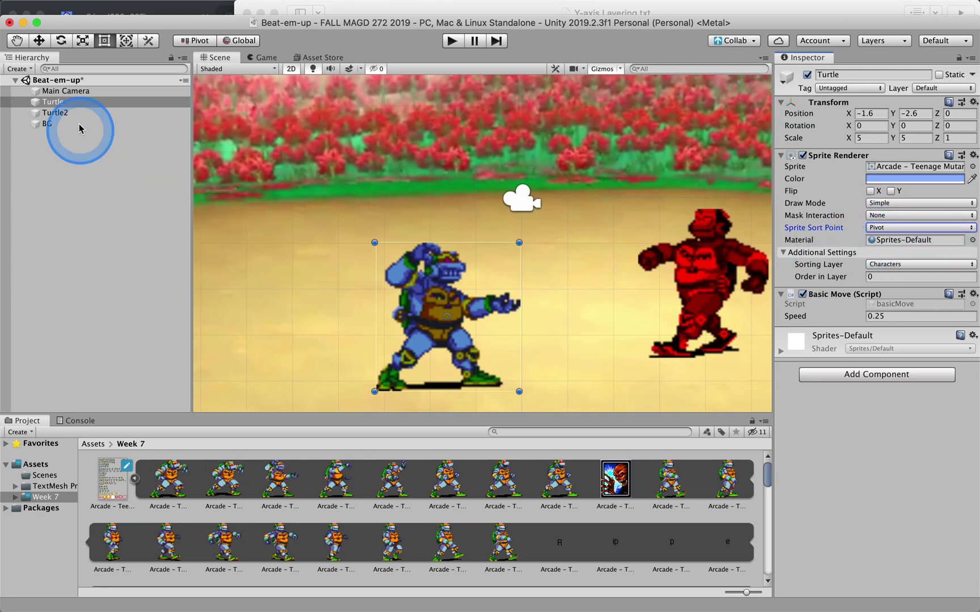
pyautogui.click(57, 112)
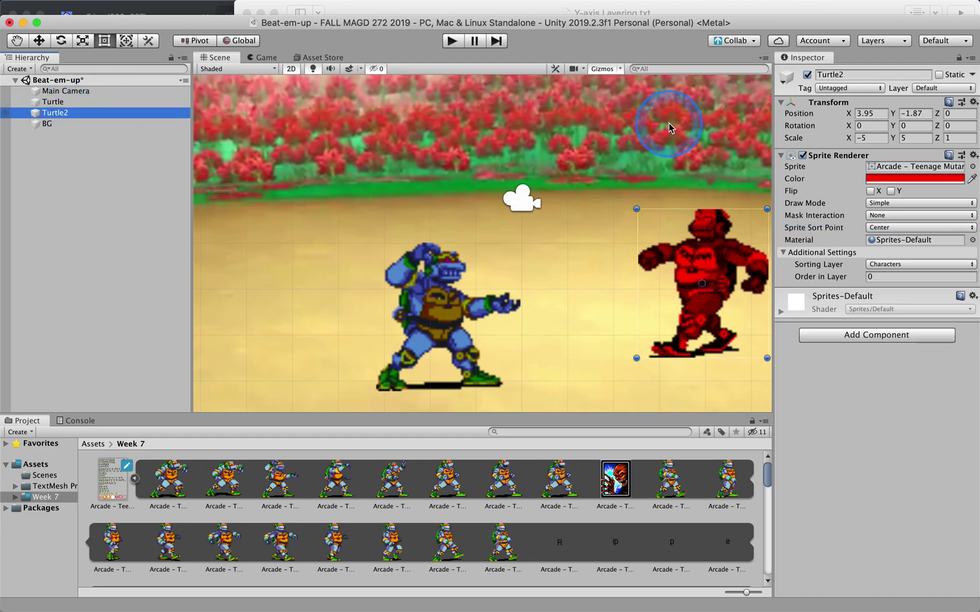
pyautogui.click(880, 228)
pyautogui.click(883, 240)
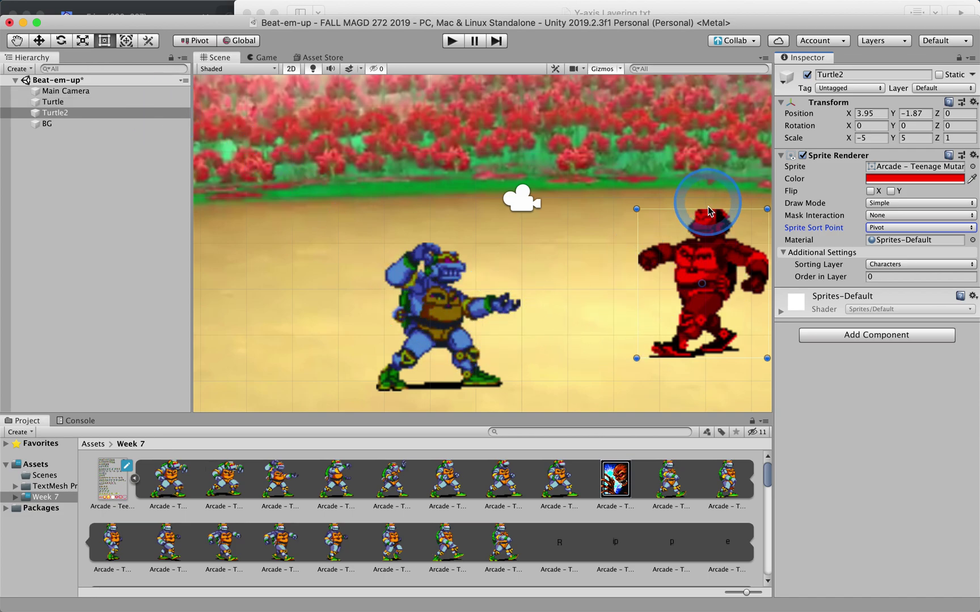
pyautogui.moveTo(673, 209); pyautogui.dragTo(672, 112)
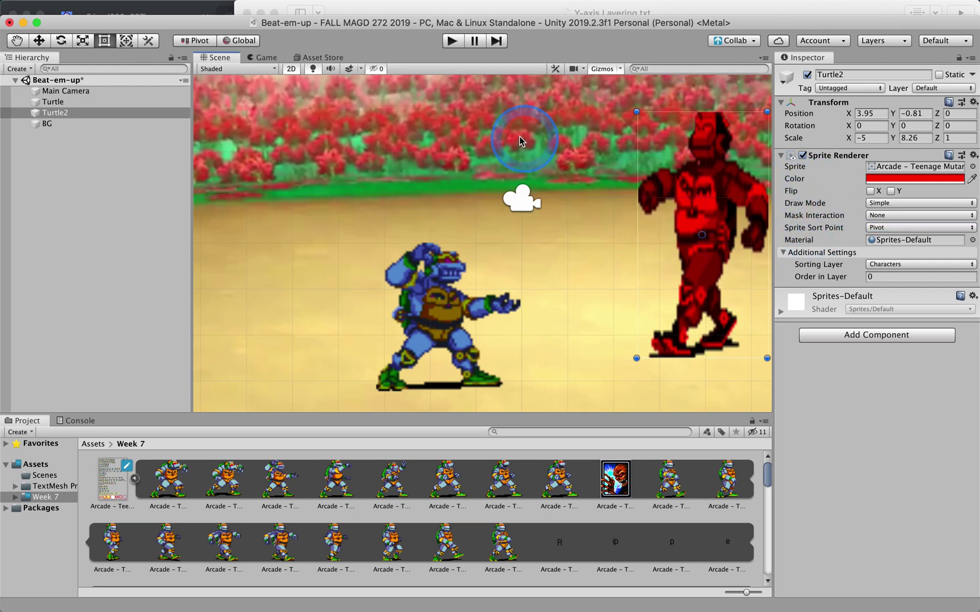
pyautogui.click(459, 43)
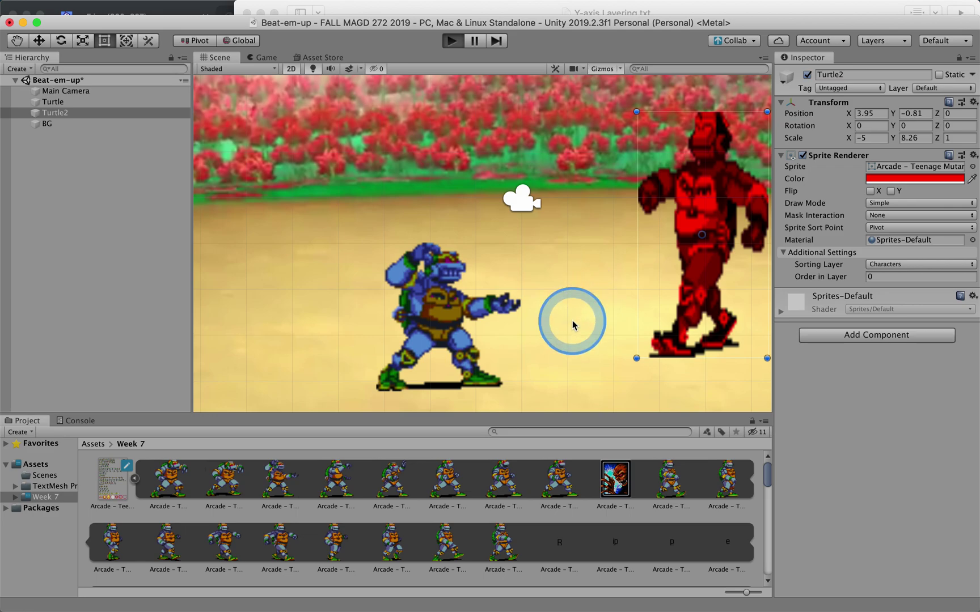
# In the running game, walk the blue turtle right and up toward the red enemy.
pyautogui.press('super+p')
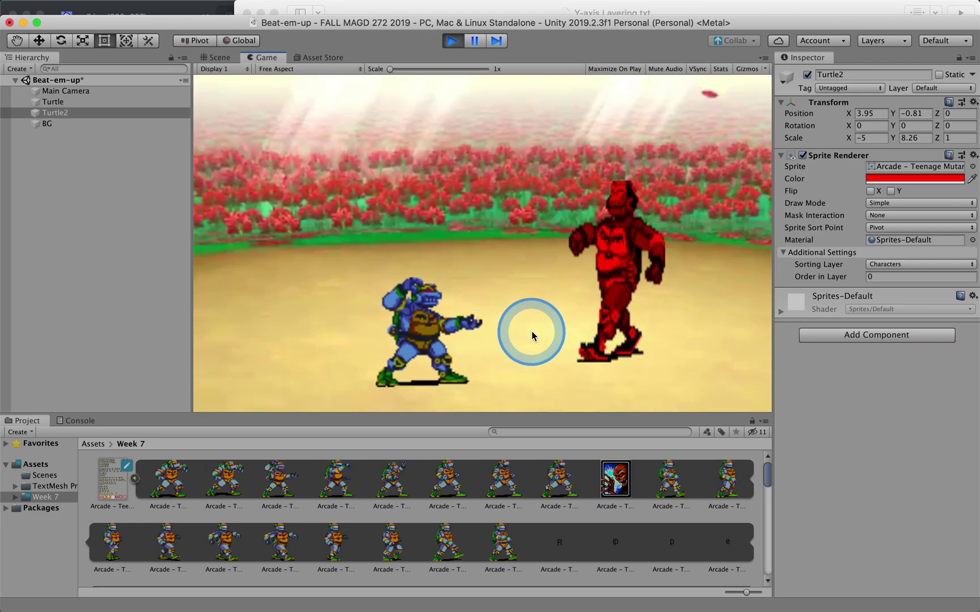
pyautogui.click(532, 336)
pyautogui.press('Right')
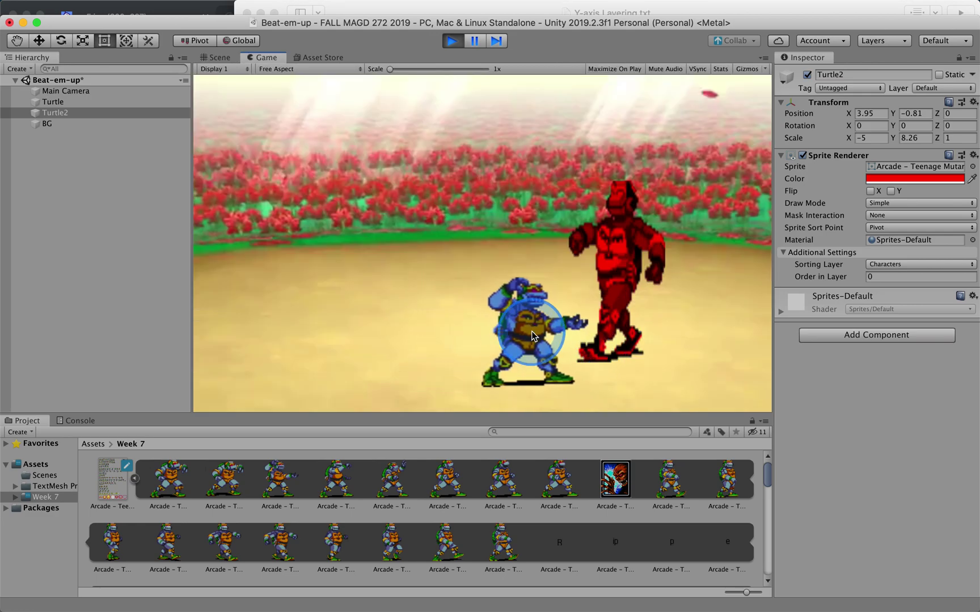
pyautogui.press('Up')
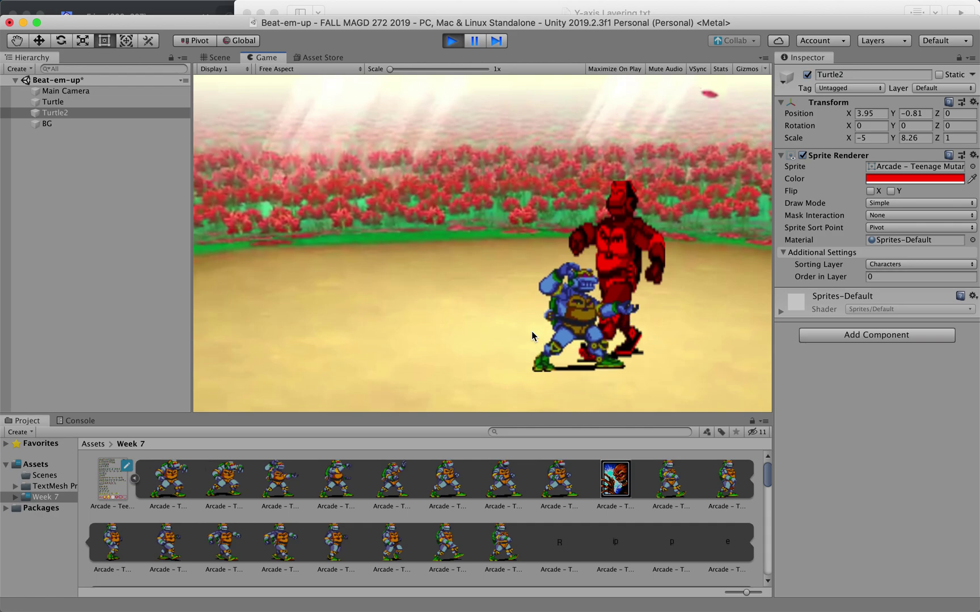
pyautogui.moveTo(533, 319); pyautogui.dragTo(614, 317)
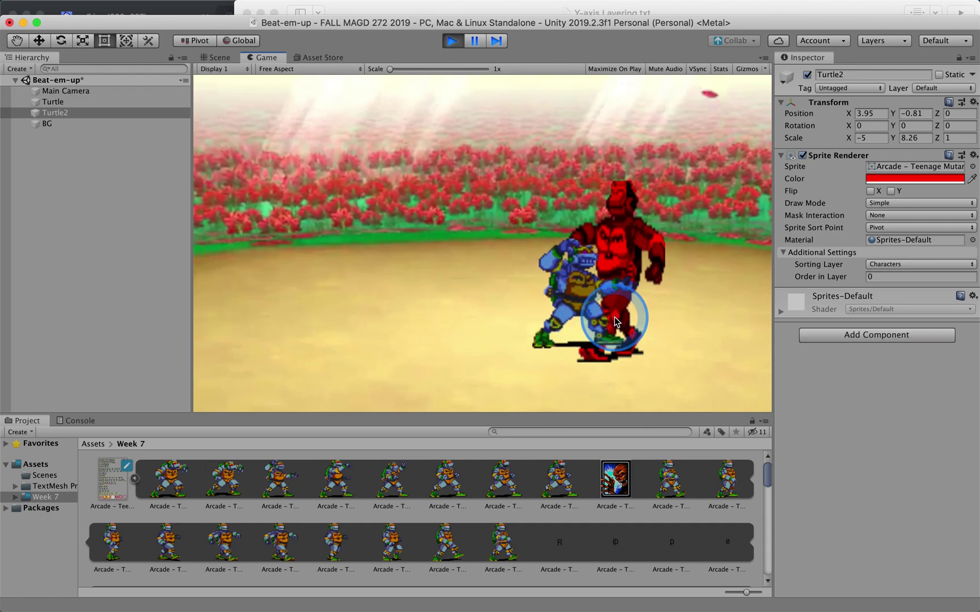
pyautogui.click(579, 316)
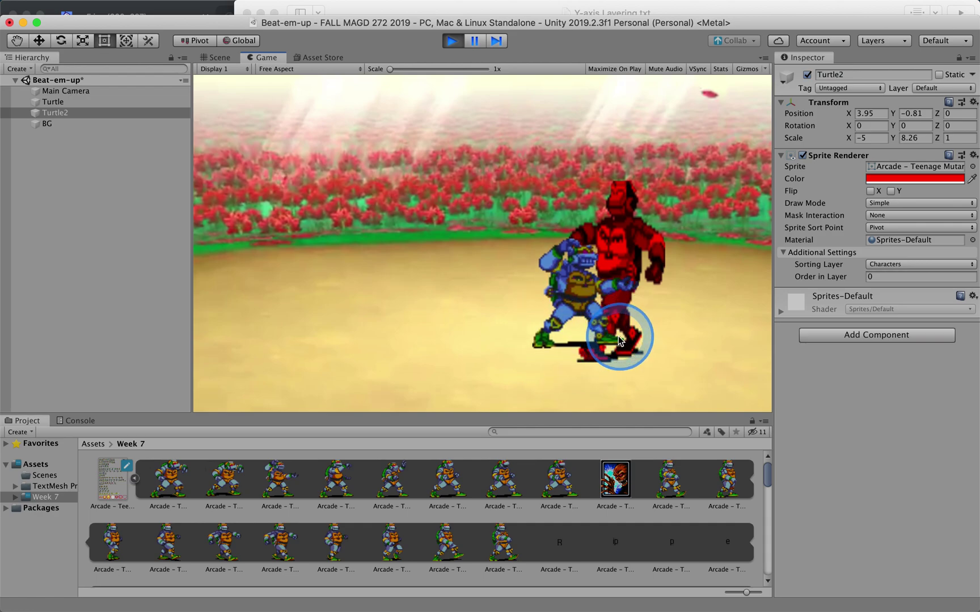
pyautogui.click(626, 300)
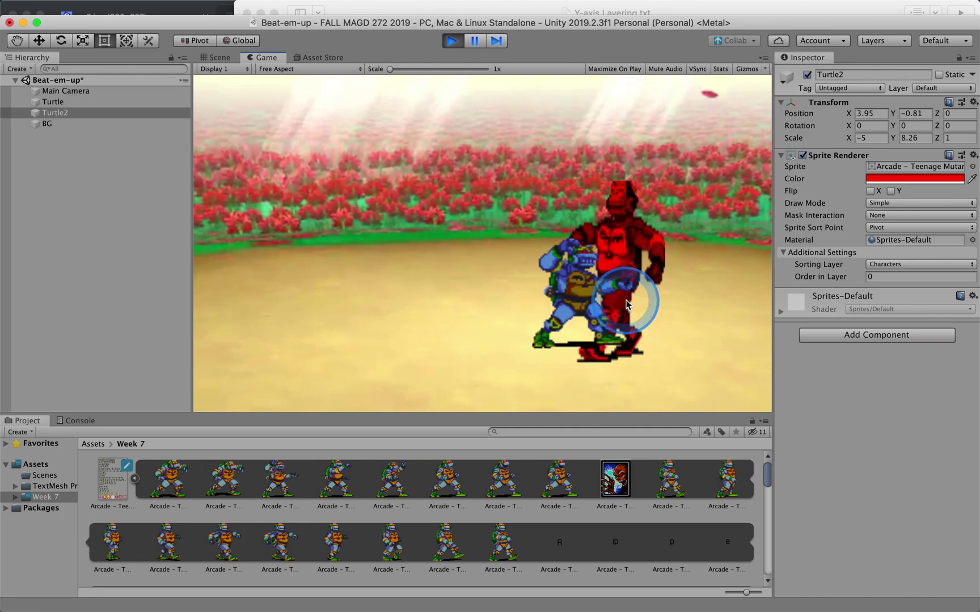
pyautogui.press('Up')
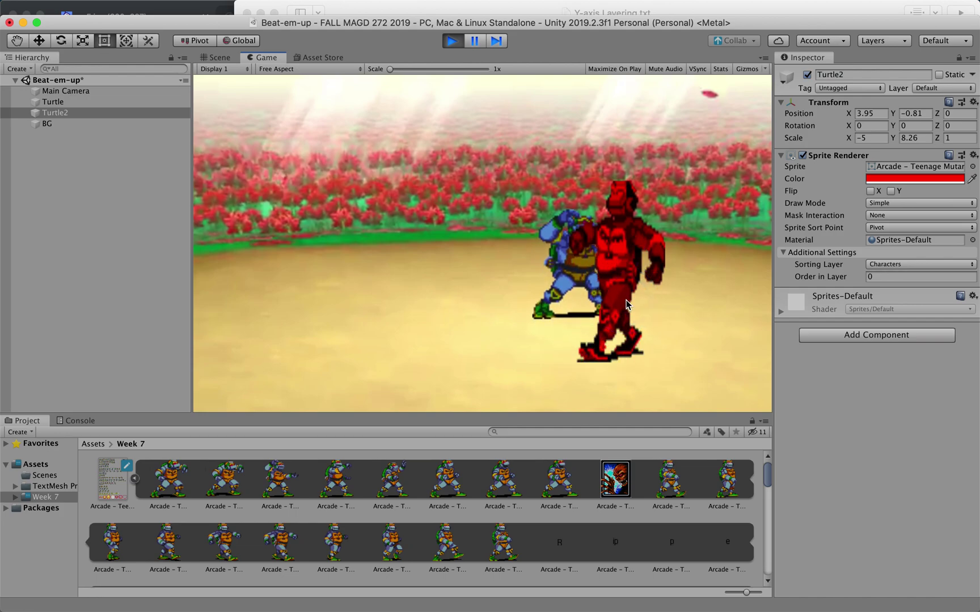
pyautogui.click(623, 247)
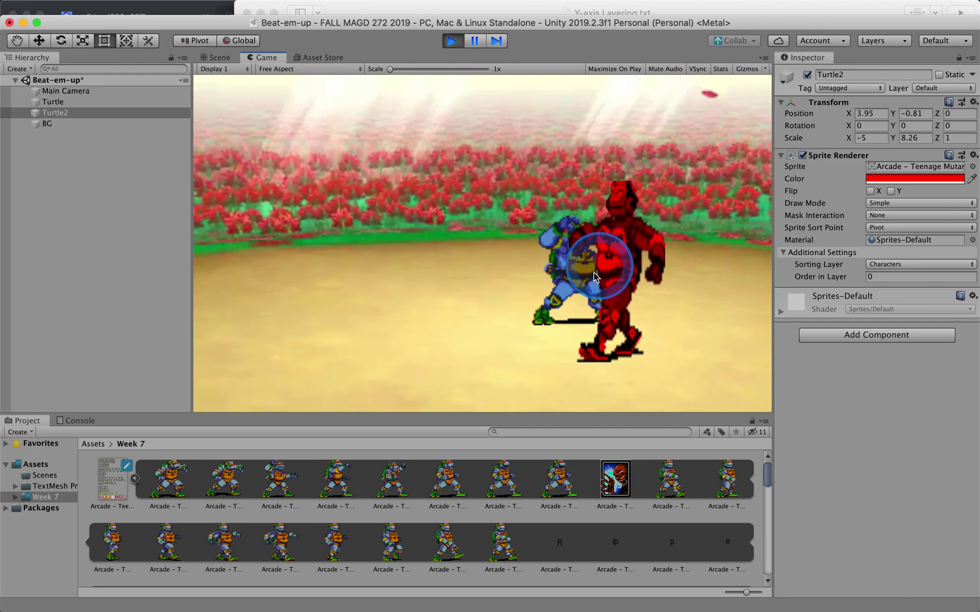
pyautogui.click(635, 253)
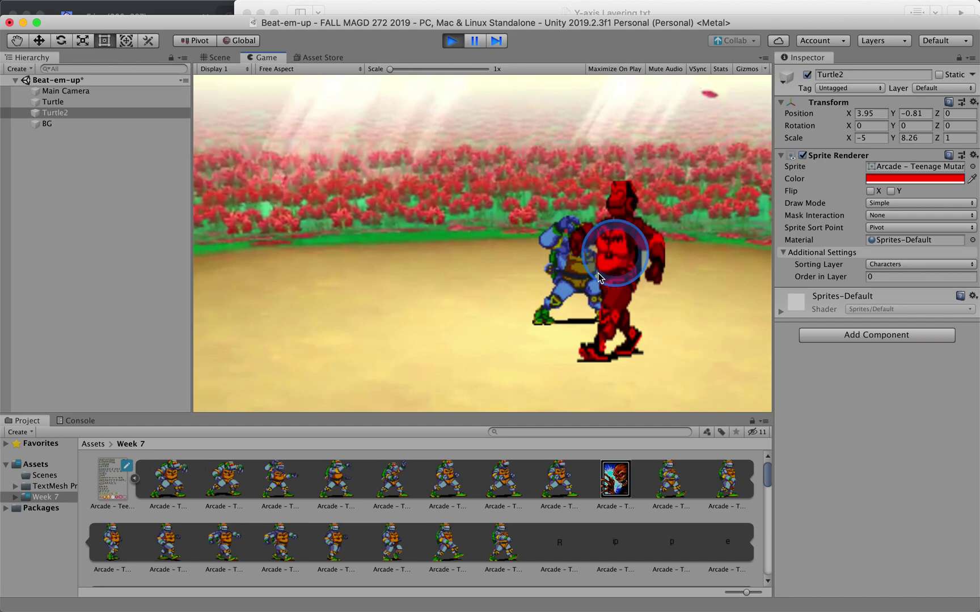
pyautogui.click(593, 289)
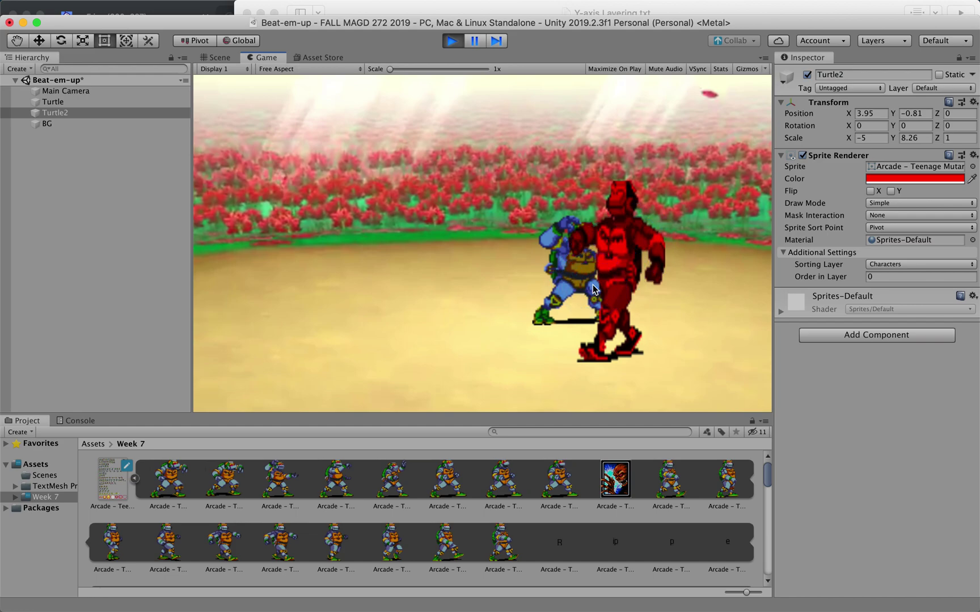
# Refocus the Game view and walk the blue turtle up and down past the red figure.
pyautogui.click(547, 510)
pyautogui.click(610, 318)
pyautogui.click(585, 326)
pyautogui.click(583, 324)
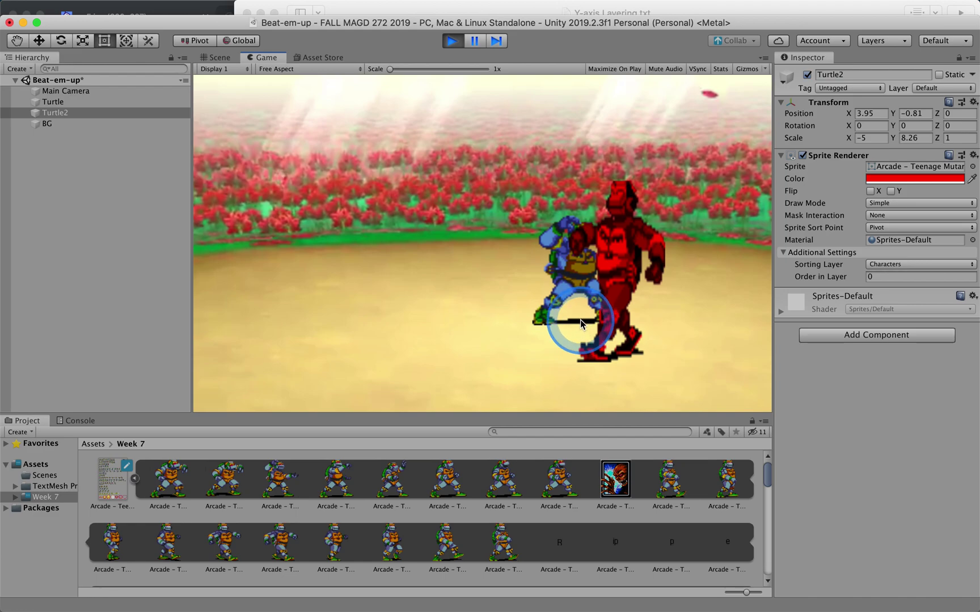
pyautogui.click(580, 322)
pyautogui.click(581, 325)
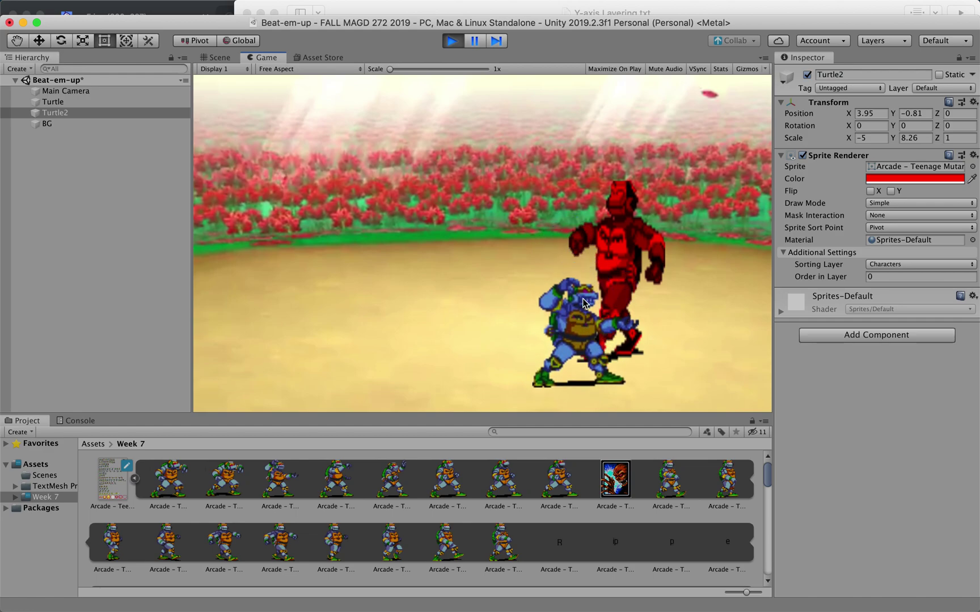
pyautogui.press('Up')
pyautogui.press('Down')
pyautogui.press('Up')
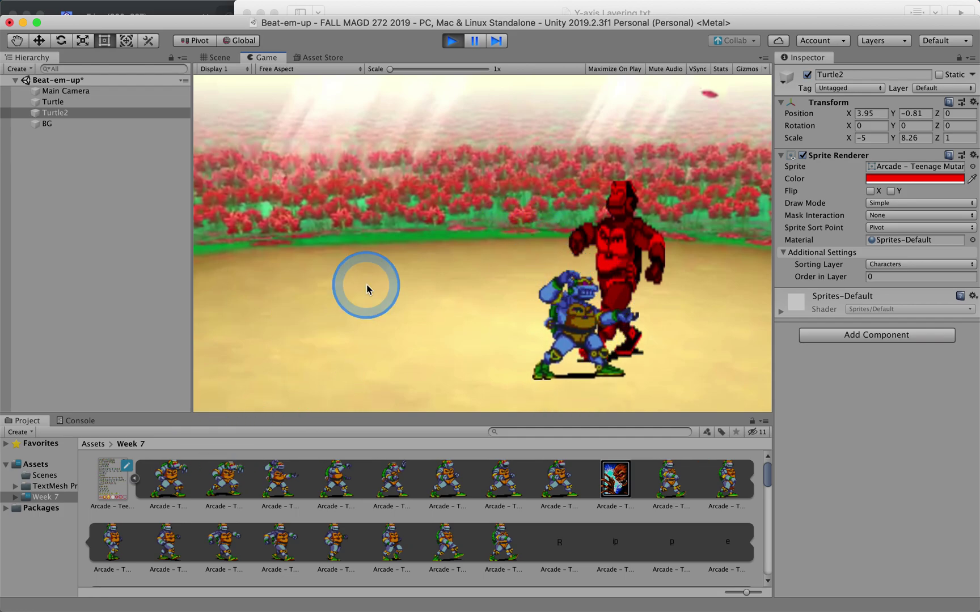
# Open the Metal Head sprite sheet in the Sprite Editor, inspect its sliced frames, then close it.
pyautogui.click(109, 486)
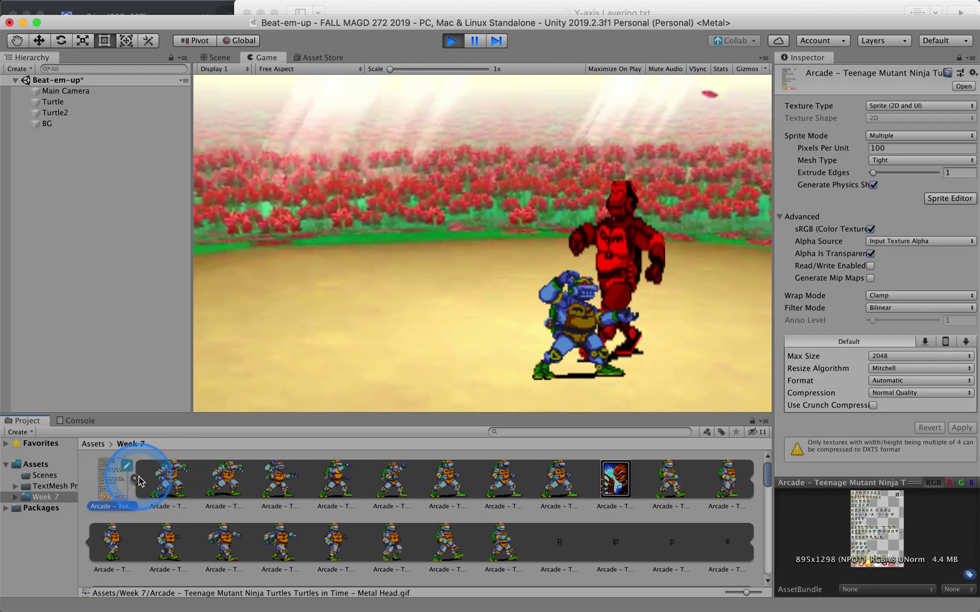
pyautogui.click(945, 199)
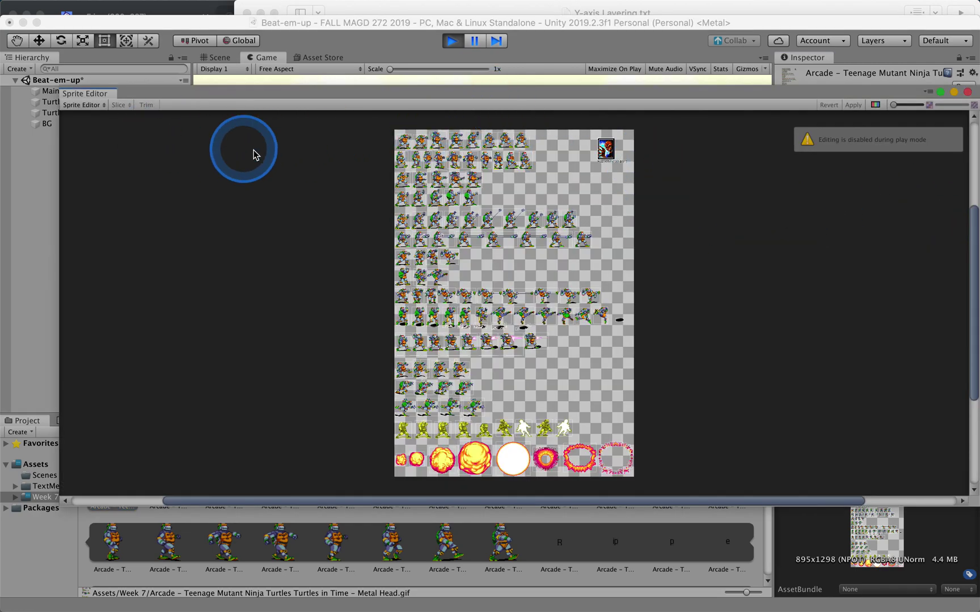
pyautogui.scroll(10, 463, 197)
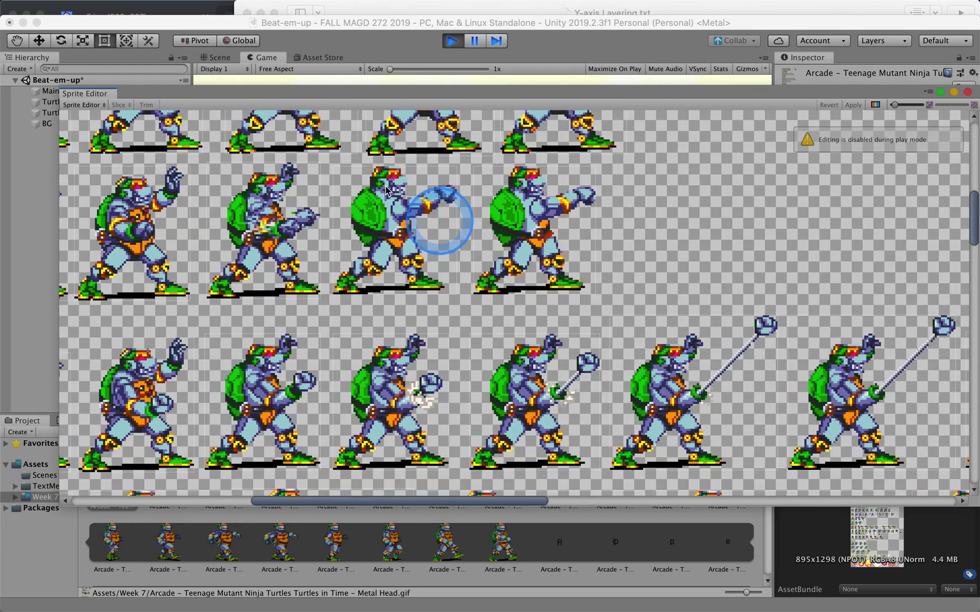
pyautogui.scroll(-5, 164, 251)
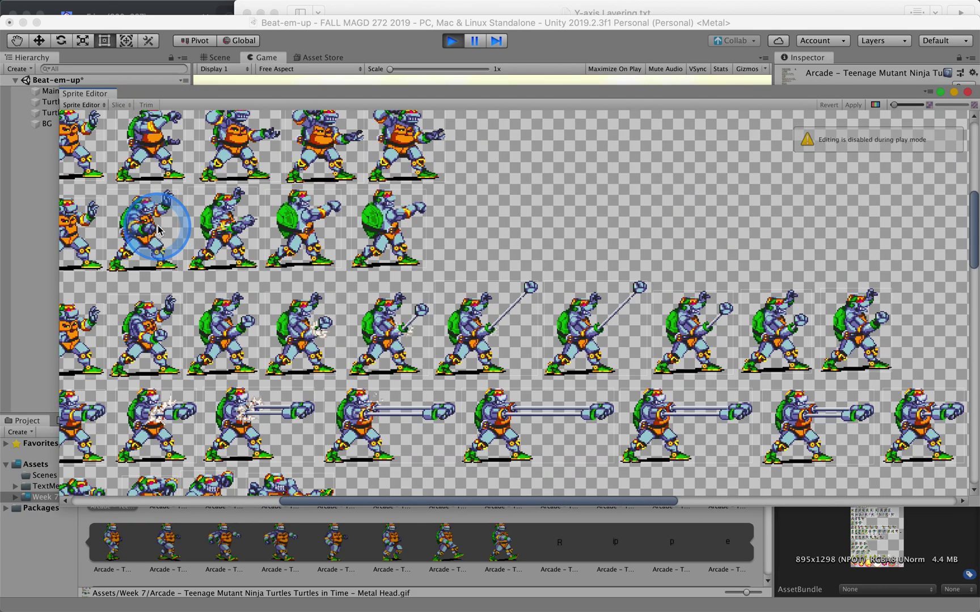
pyautogui.scroll(3, 147, 221)
pyautogui.moveTo(164, 220); pyautogui.dragTo(277, 295, button='middle')
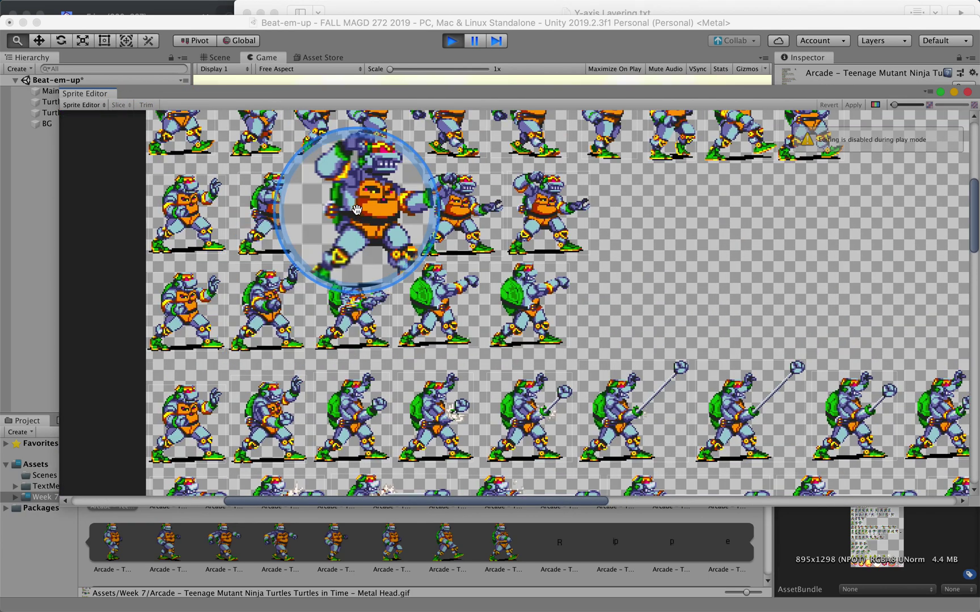
pyautogui.scroll(5, 350, 339)
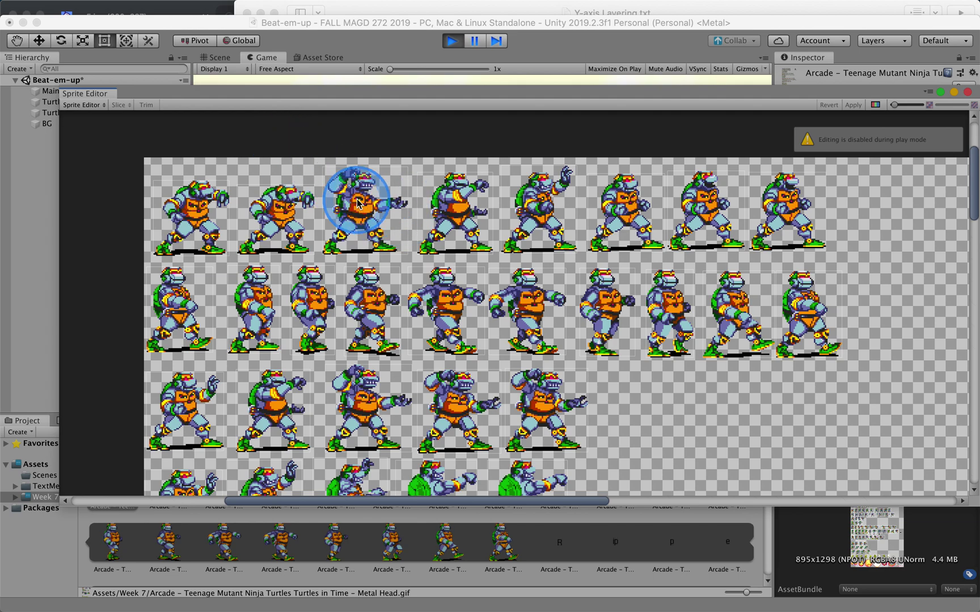
pyautogui.click(84, 105)
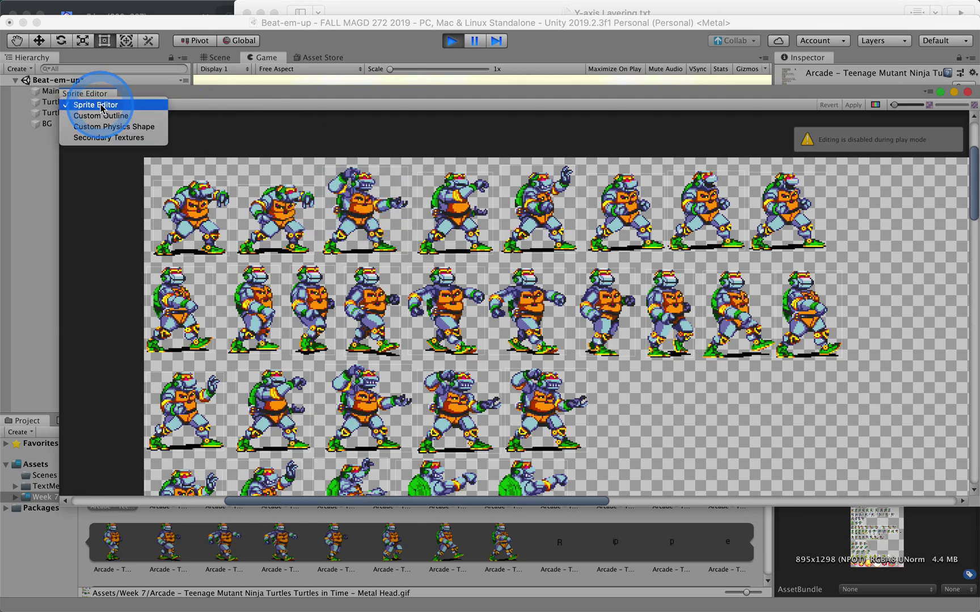
pyautogui.click(253, 85)
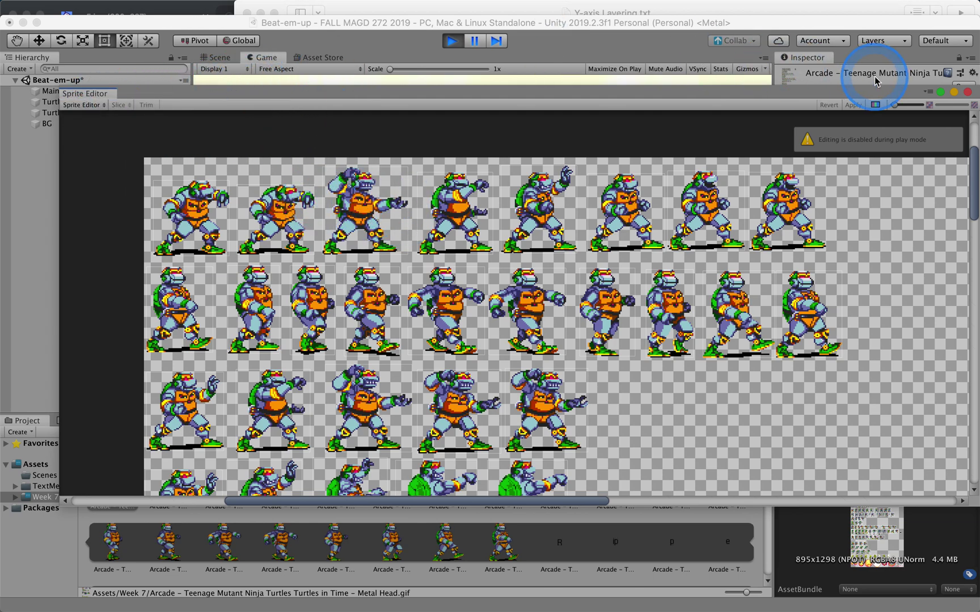
pyautogui.click(968, 92)
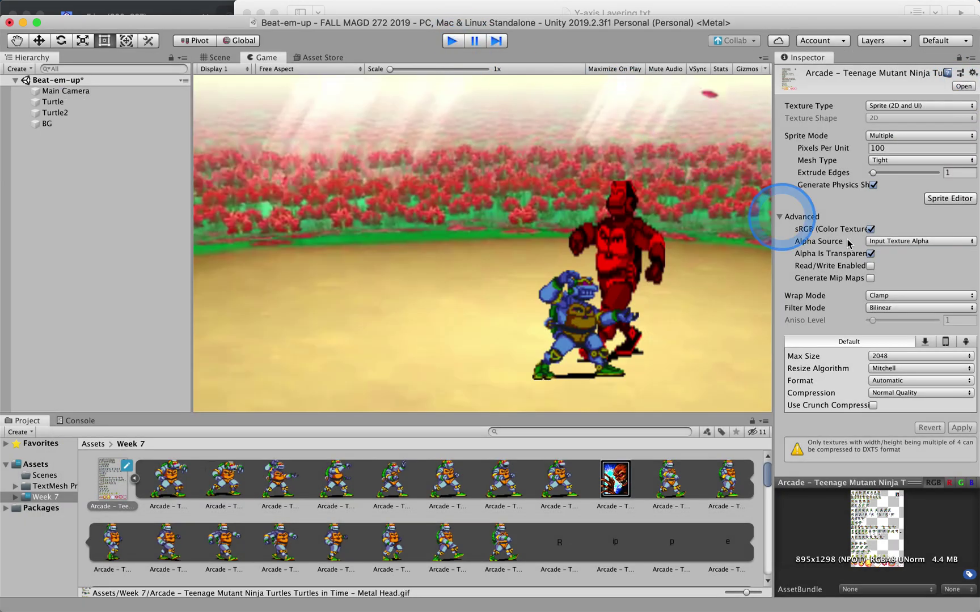
# Reopen the Sprite Editor and select the top-left Metal Head frame in the first row.
pyautogui.click(945, 198)
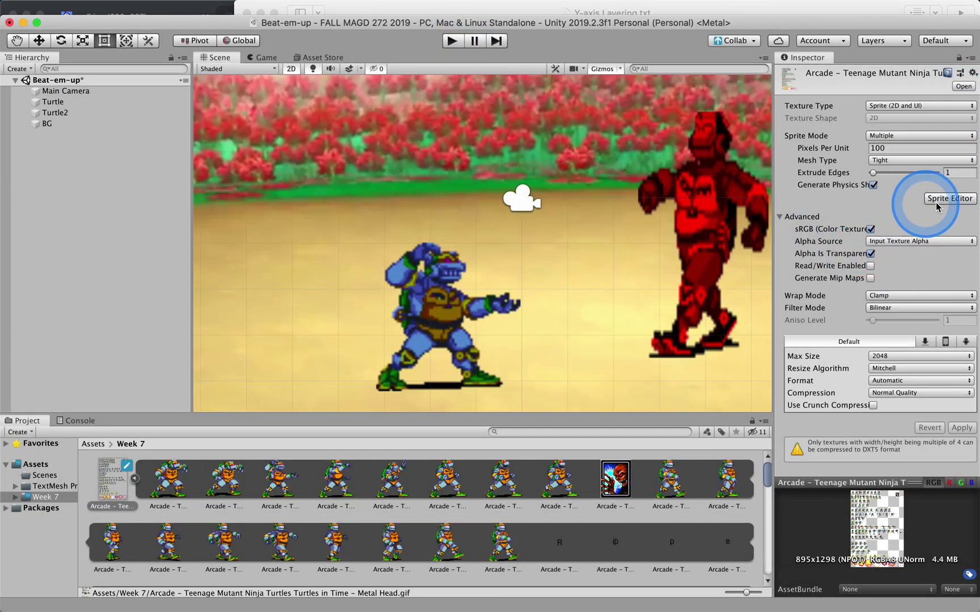
pyautogui.click(945, 204)
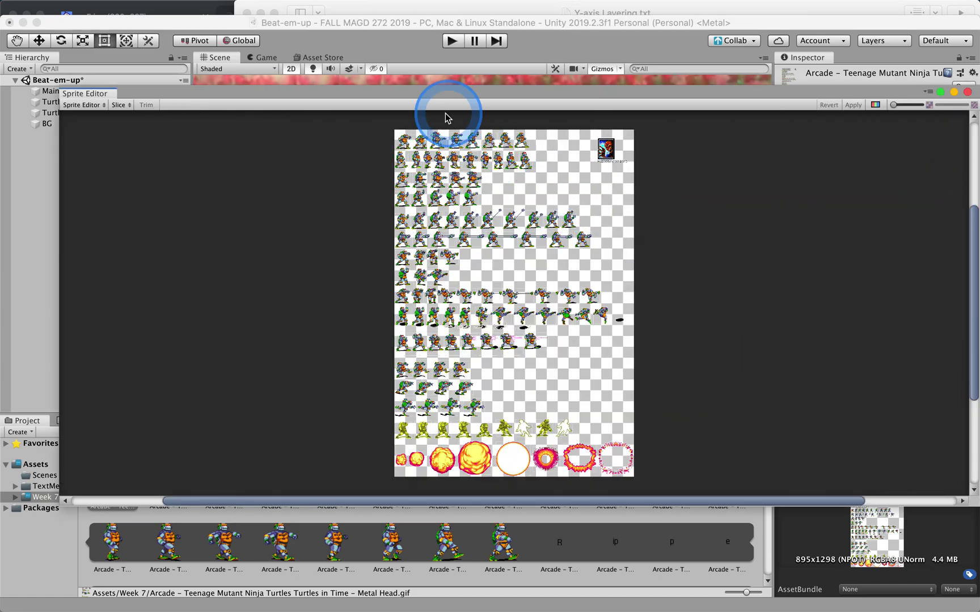
pyautogui.click(438, 139)
pyautogui.scroll(3, 438, 158)
pyautogui.scroll(5, 438, 158)
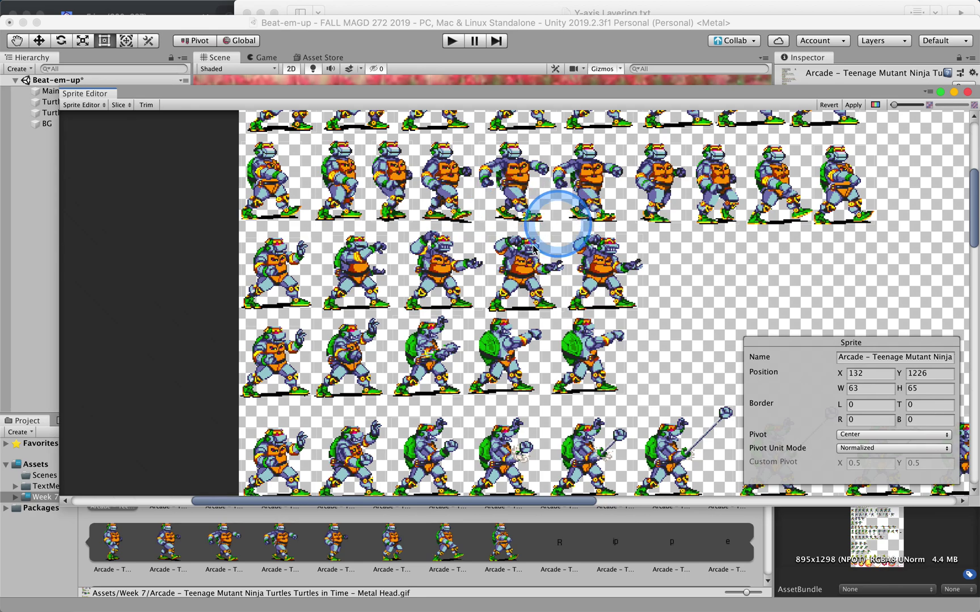
pyautogui.click(560, 226)
pyautogui.scroll(5, 647, 311)
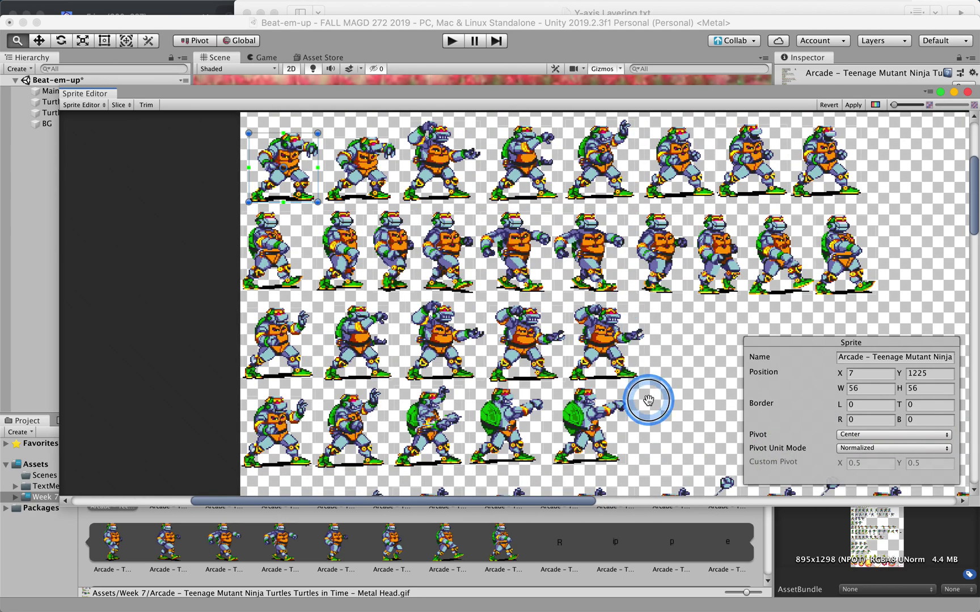
pyautogui.click(442, 239)
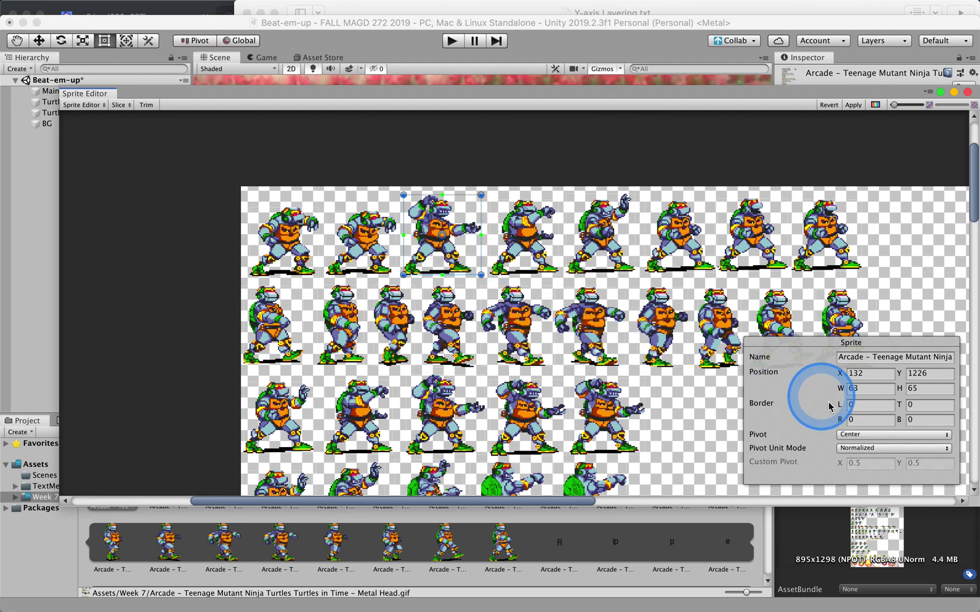
# Set both selected frames' pivots to Bottom Center and apply the change.
pyautogui.click(864, 435)
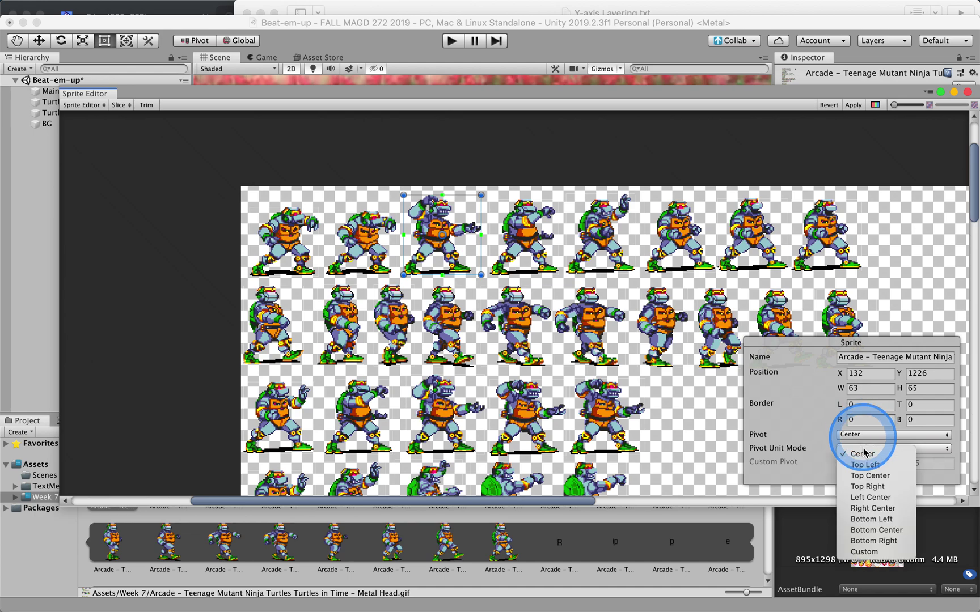
pyautogui.click(865, 532)
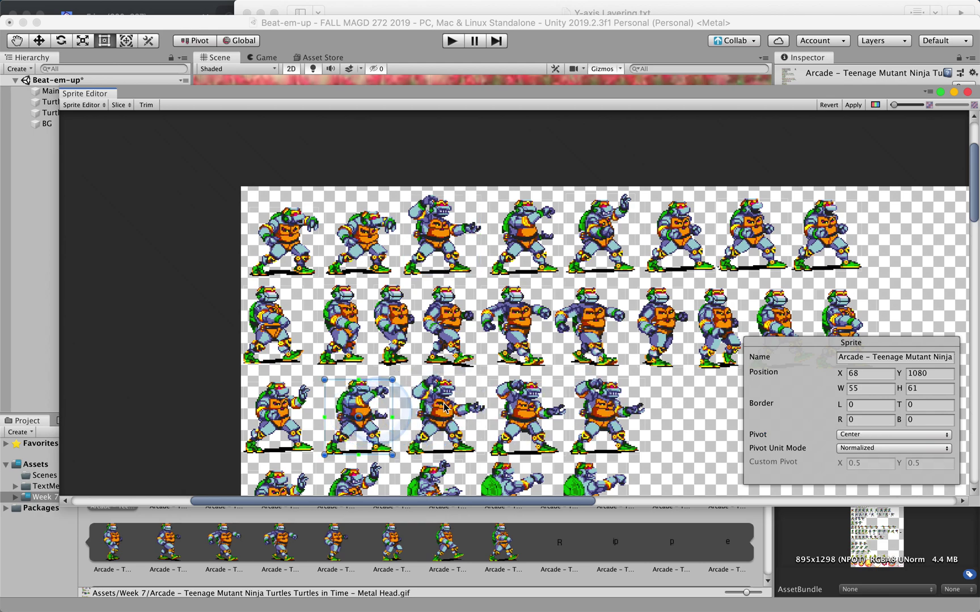
pyautogui.click(861, 435)
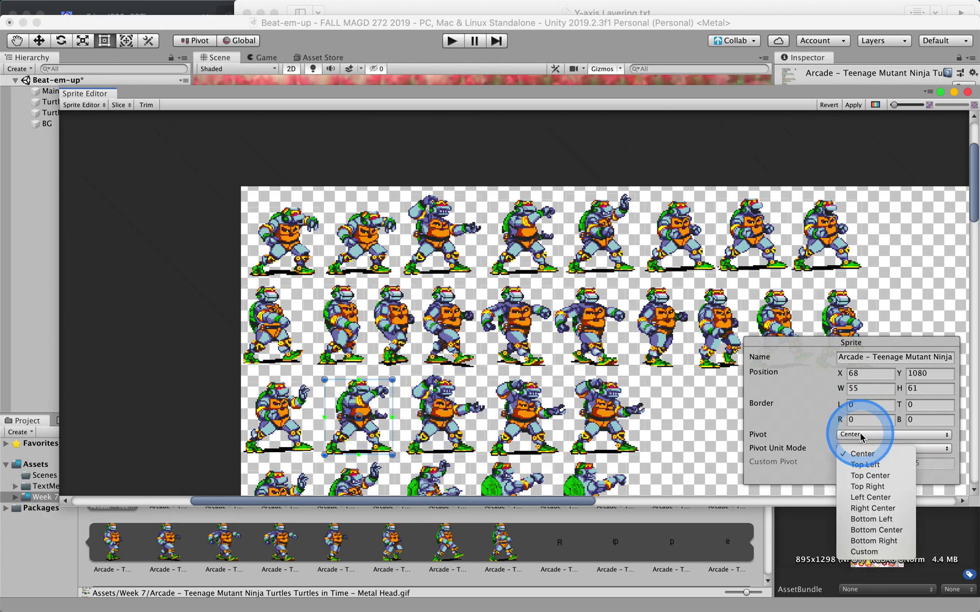
pyautogui.click(876, 530)
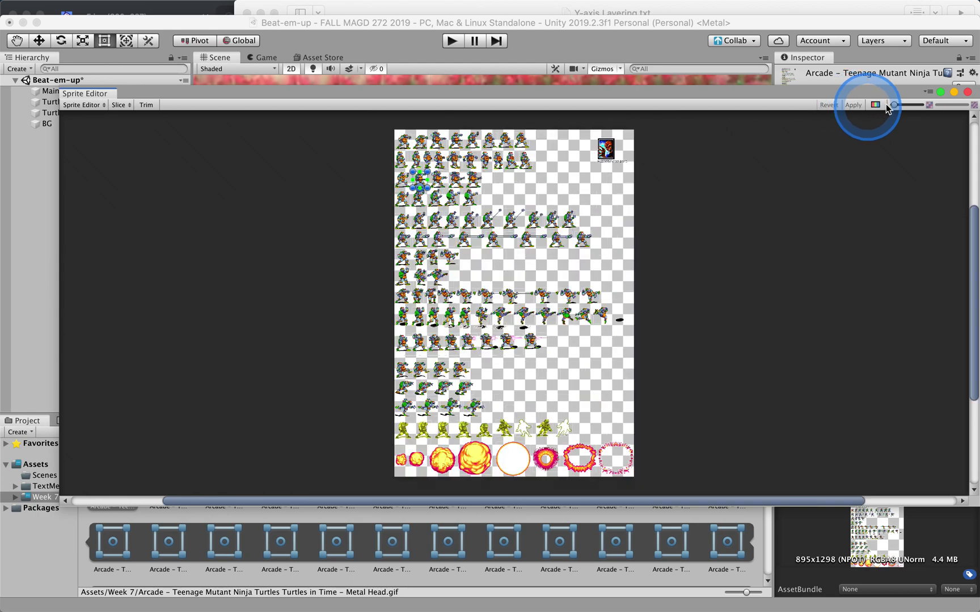
pyautogui.click(954, 93)
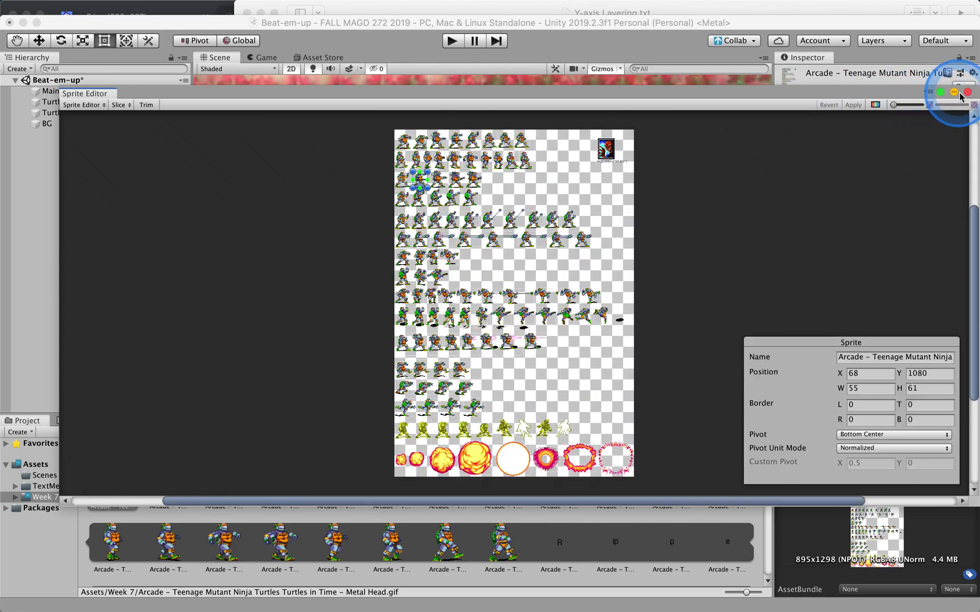
# Close the Sprite Editor, select Turtle2, and locate its sprite in the project assets.
pyautogui.click(968, 93)
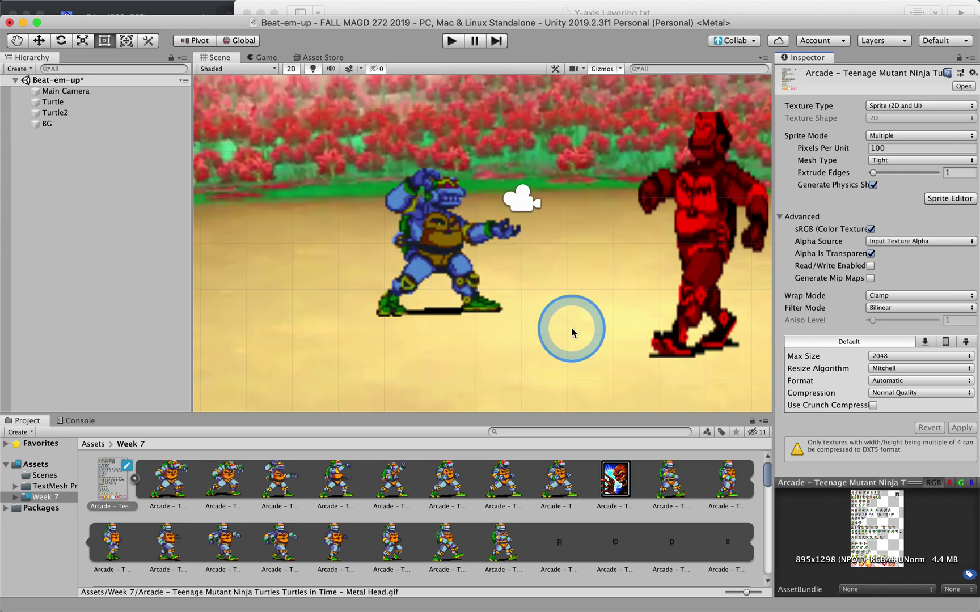
pyautogui.click(74, 102)
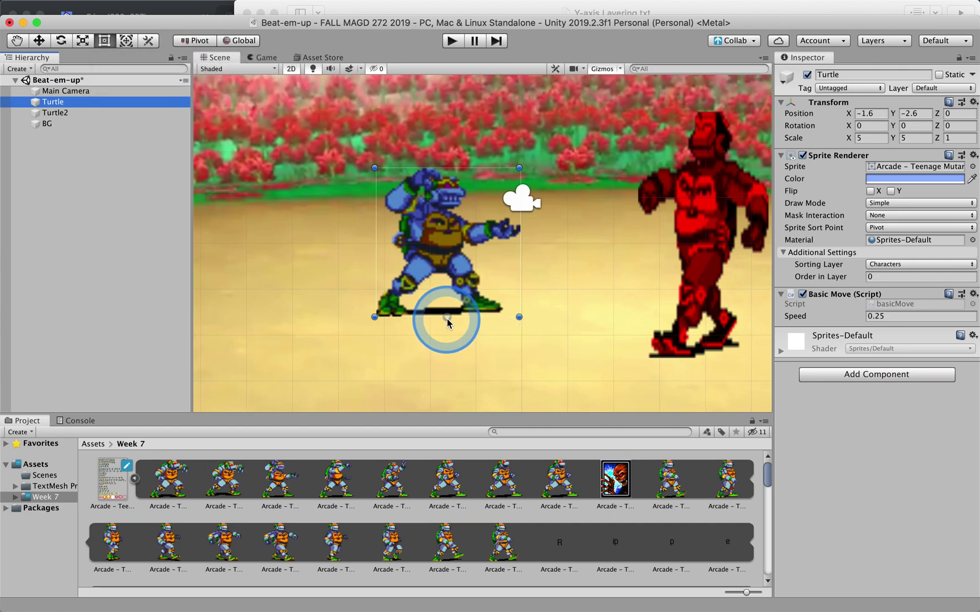
pyautogui.click(57, 113)
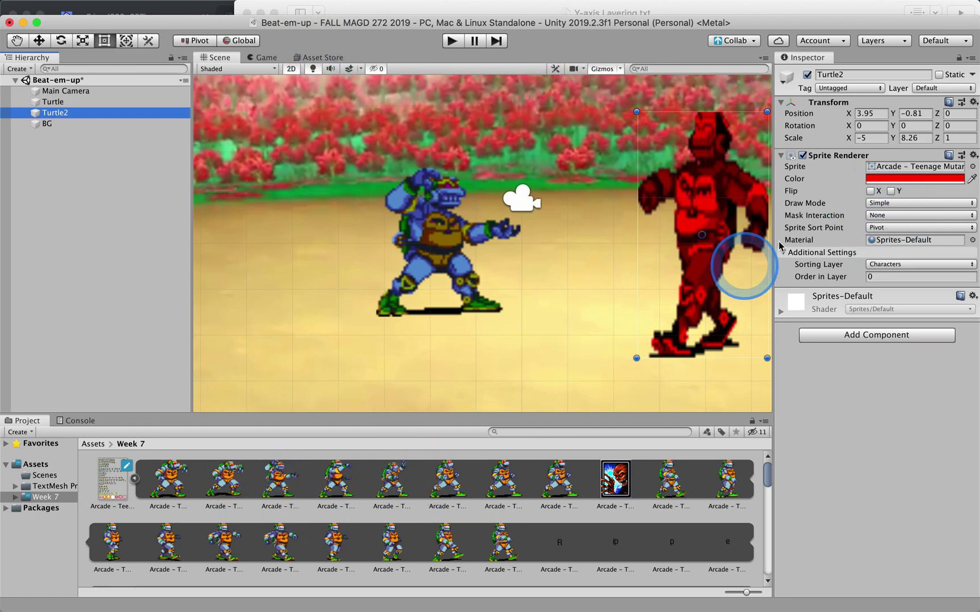
pyautogui.click(938, 168)
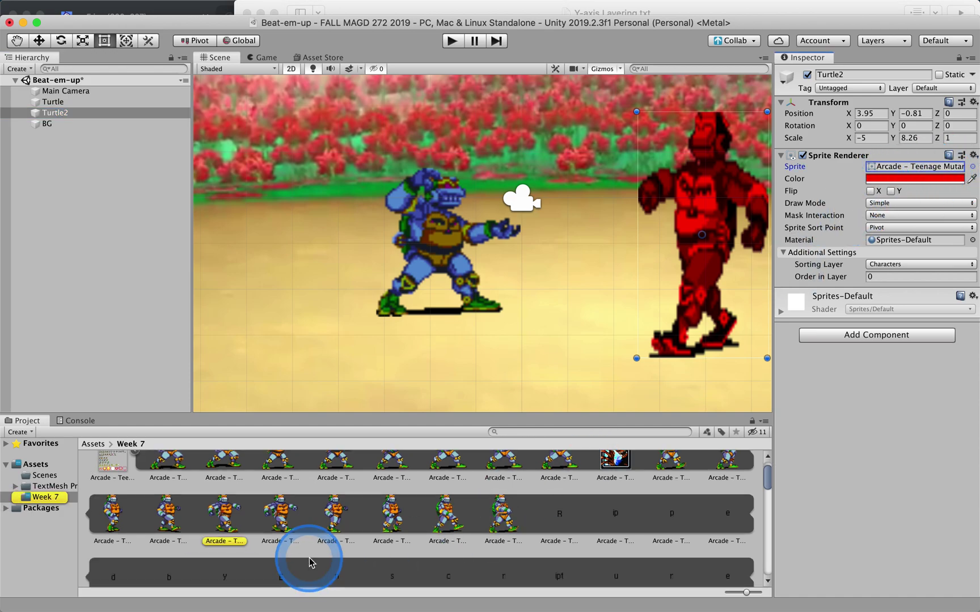
# Widen the properties panel and select the Metal Head sprite sheet asset.
pyautogui.moveTo(773, 221); pyautogui.dragTo(614, 223)
pyautogui.moveTo(526, 223); pyautogui.dragTo(709, 238)
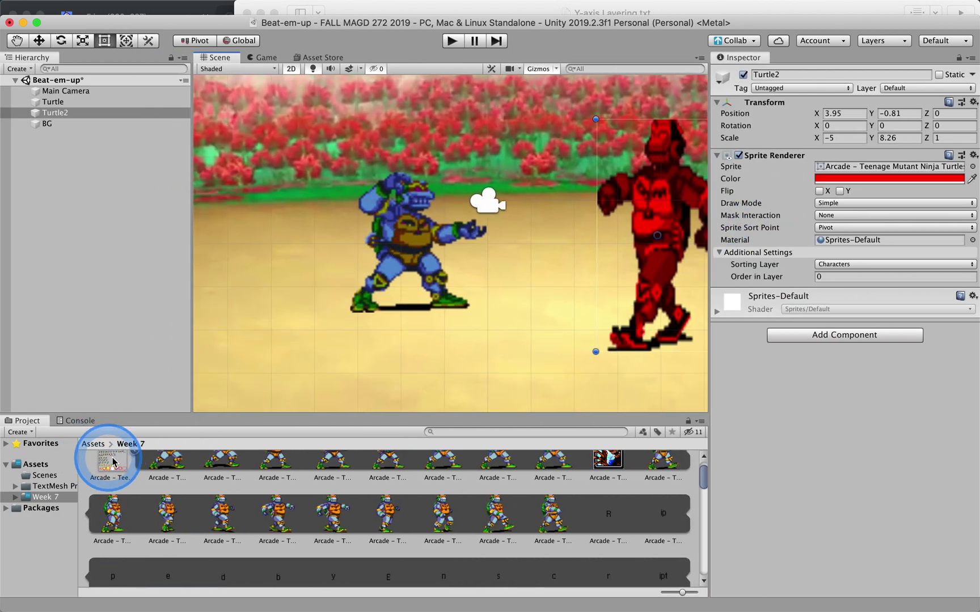
pyautogui.scroll(2, 109, 445)
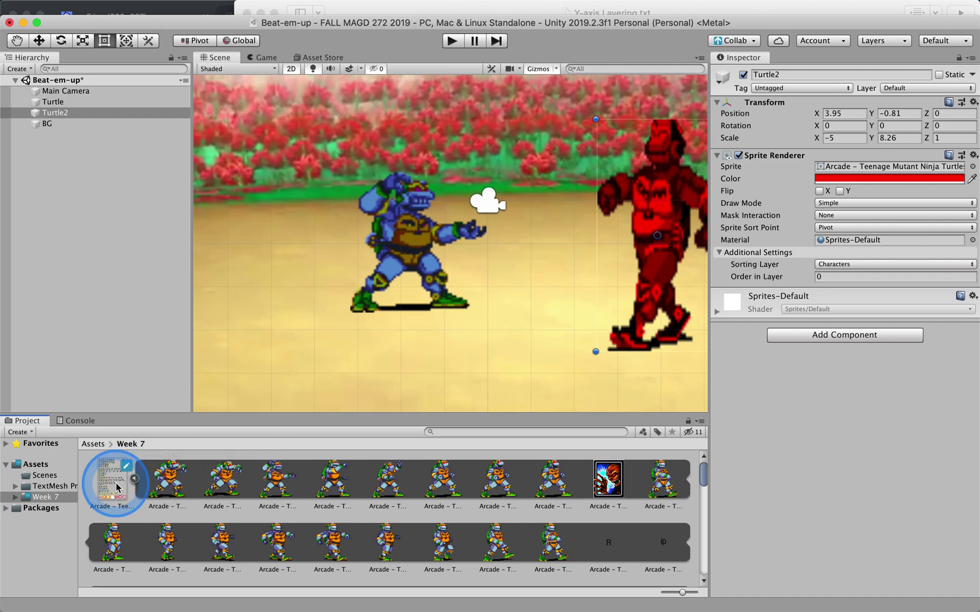
pyautogui.click(119, 479)
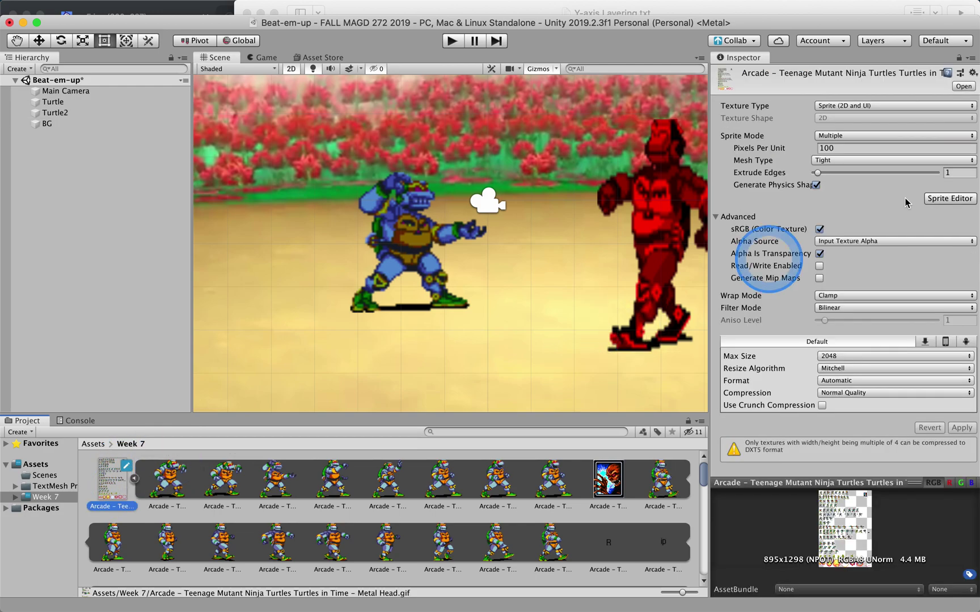
# Open the Metal Head sheet in the Sprite Editor, positioned so the scene stays visible.
pyautogui.click(947, 203)
pyautogui.scroll(3, 434, 211)
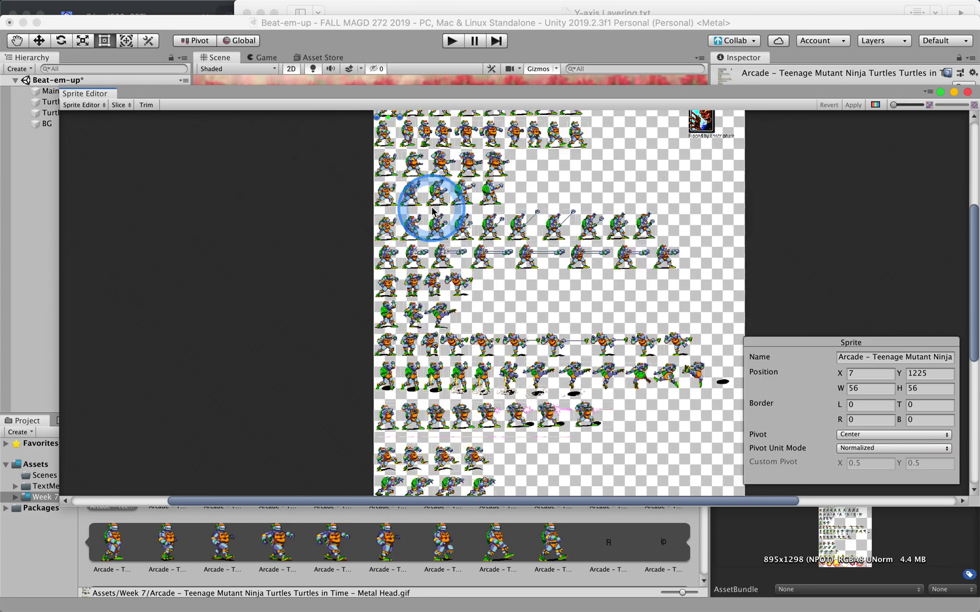
pyautogui.scroll(3, 432, 211)
pyautogui.moveTo(525, 98); pyautogui.dragTo(514, 195)
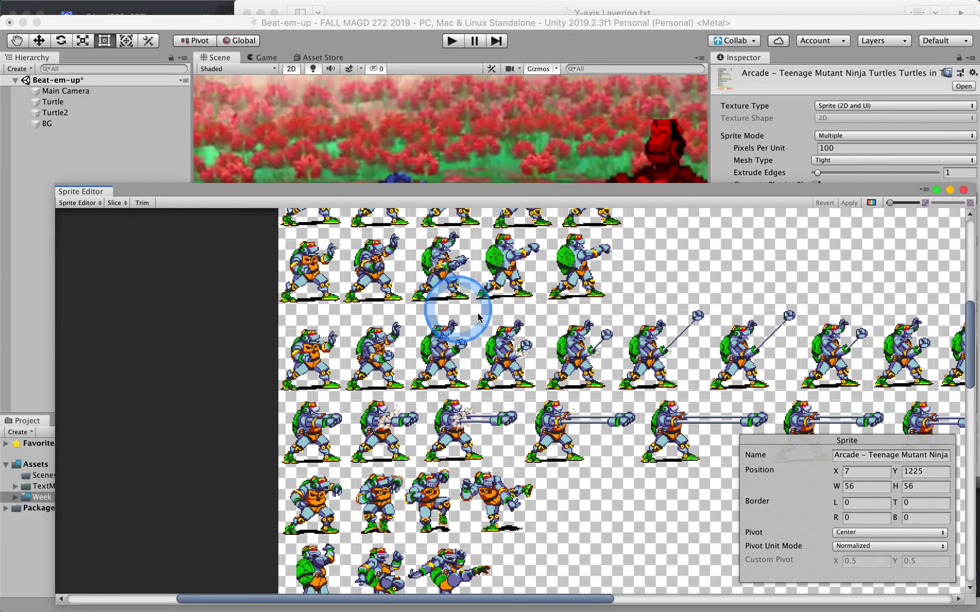
pyautogui.scroll(-3, 544, 343)
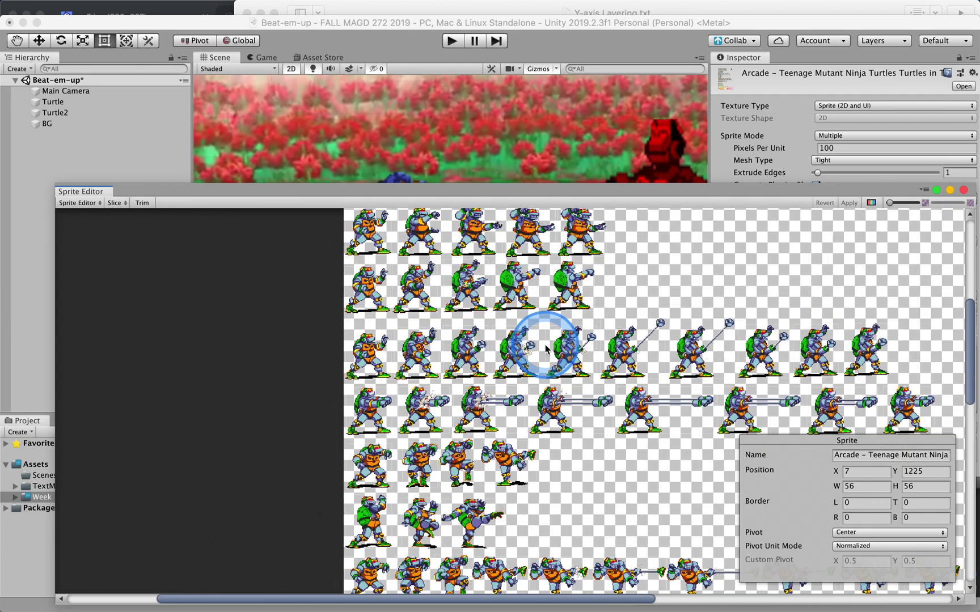
pyautogui.scroll(-4, 544, 348)
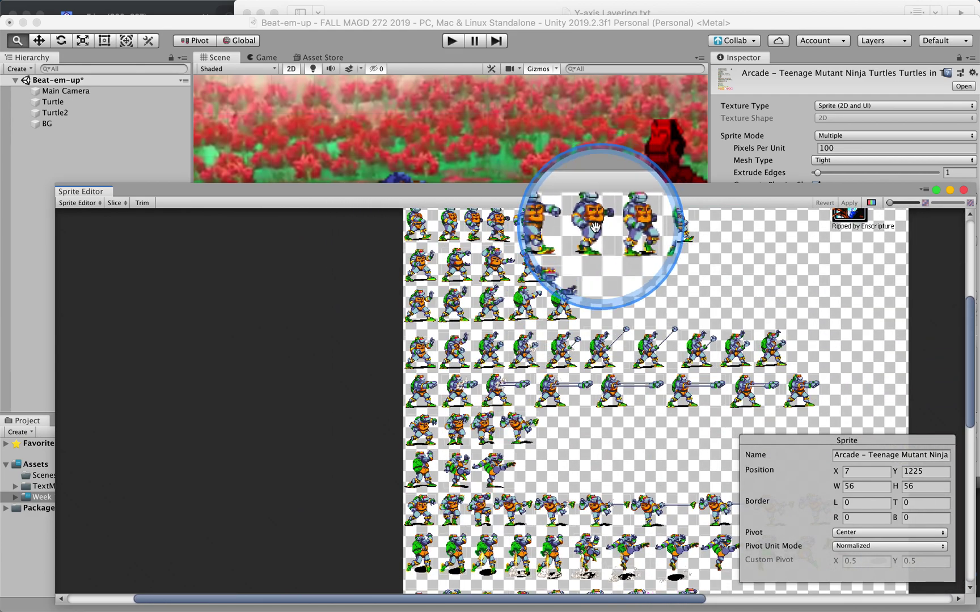
pyautogui.moveTo(597, 205); pyautogui.dragTo(569, 311)
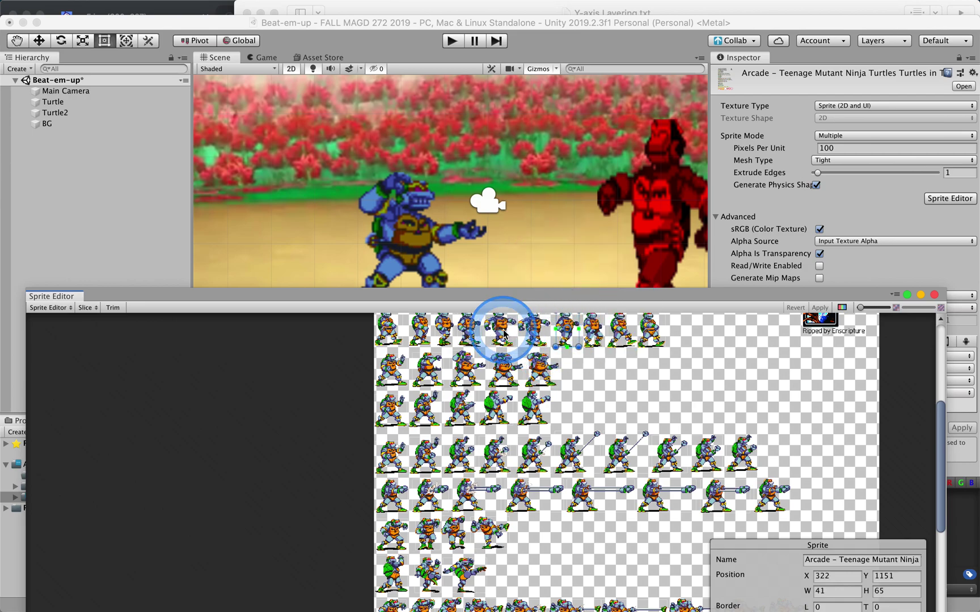
# Set the left two Metal Head frames' pivots to Bottom Center and apply.
pyautogui.click(529, 328)
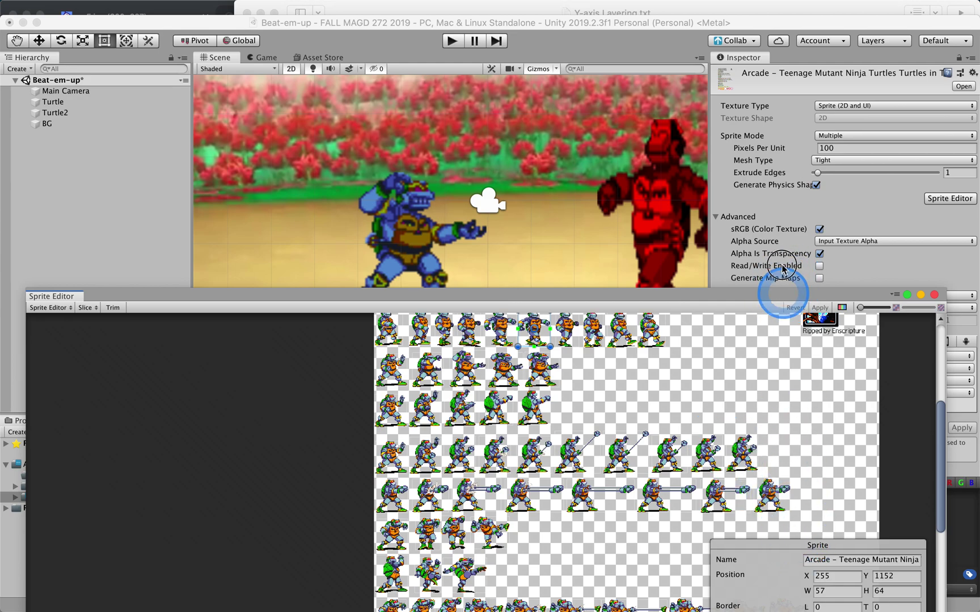
pyautogui.moveTo(783, 292); pyautogui.dragTo(779, 175)
pyautogui.click(822, 520)
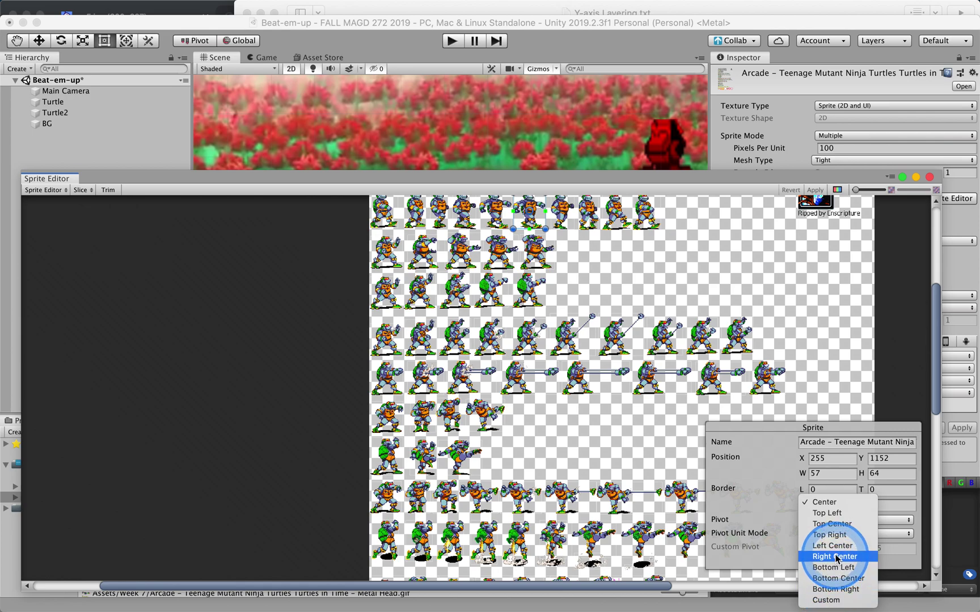
pyautogui.click(837, 578)
pyautogui.click(491, 210)
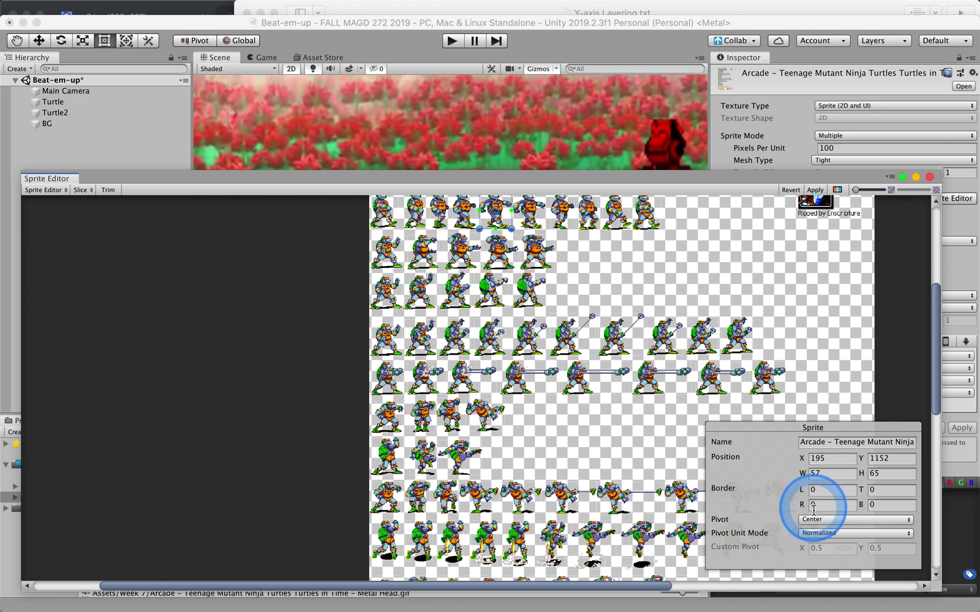
pyautogui.click(827, 520)
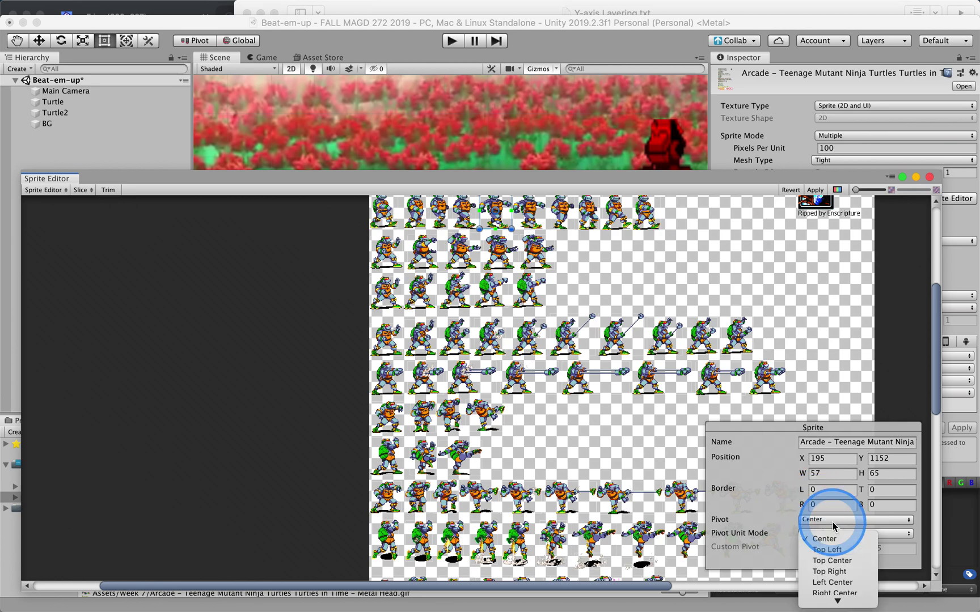
pyautogui.click(837, 579)
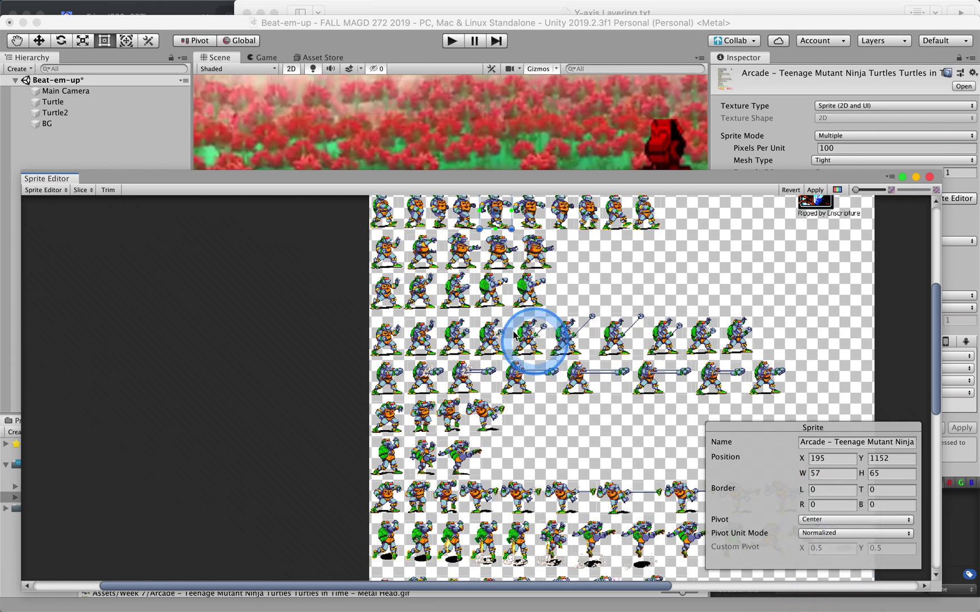
pyautogui.click(814, 191)
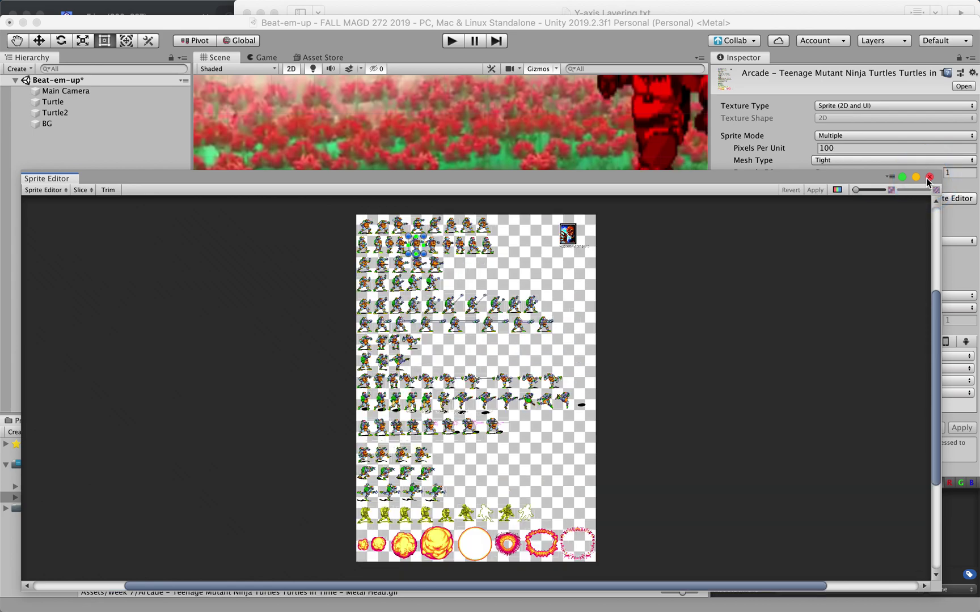
# Close the Sprite Editor and select Turtle2 in the Hierarchy.
pyautogui.click(928, 179)
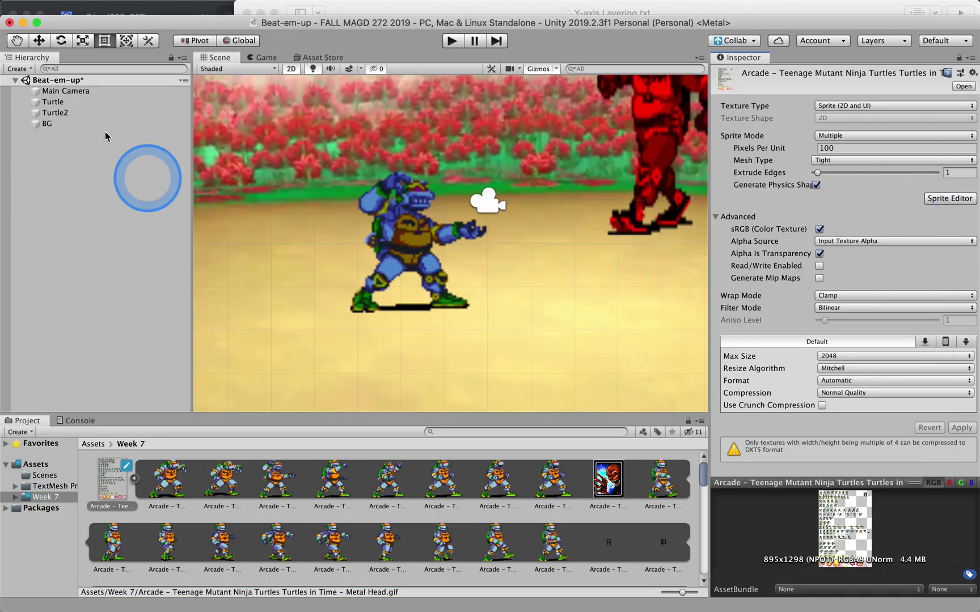
pyautogui.click(57, 112)
pyautogui.moveTo(636, 122); pyautogui.dragTo(654, 239)
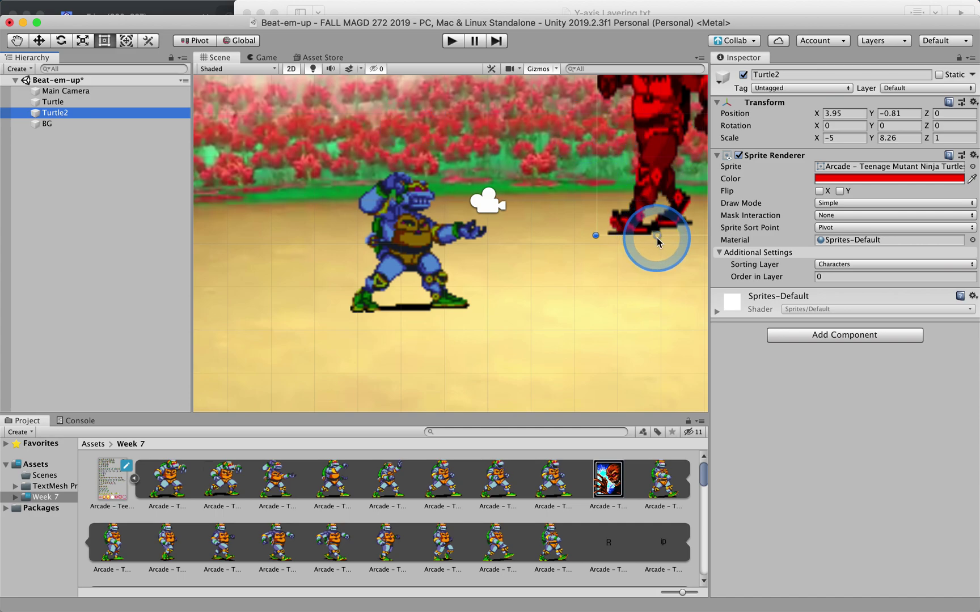
pyautogui.click(792, 221)
pyautogui.click(648, 129)
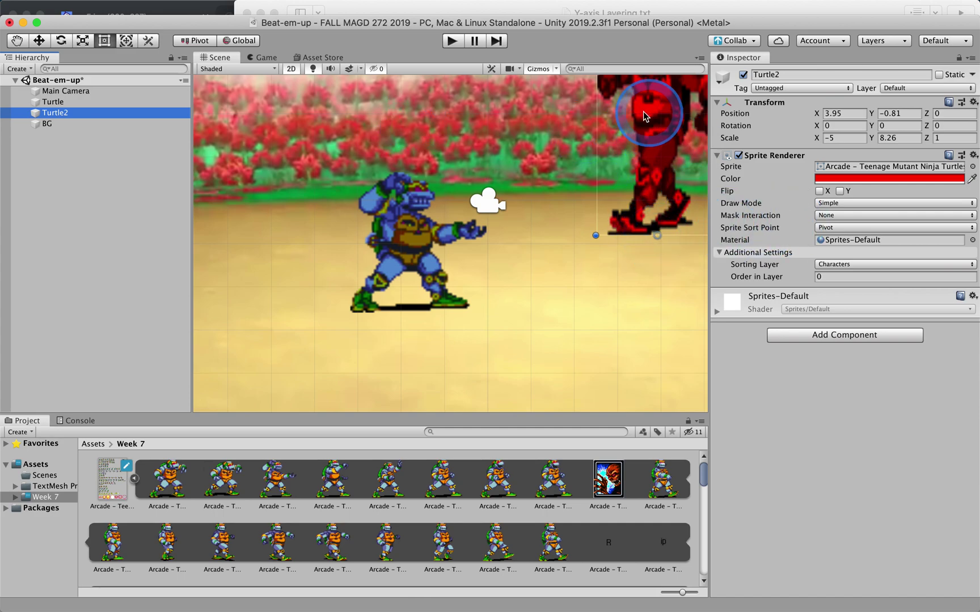
pyautogui.moveTo(644, 116); pyautogui.dragTo(665, 113)
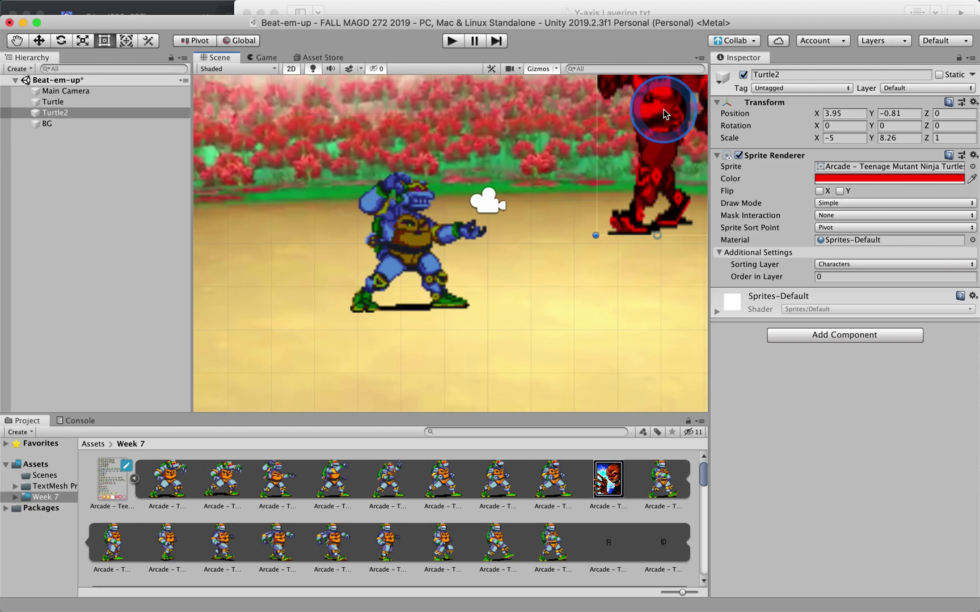
# Drag Turtle2 down-left with the Move tool to position 3.04, -3.23.
pyautogui.click(39, 41)
pyautogui.moveTo(687, 110); pyautogui.dragTo(635, 160)
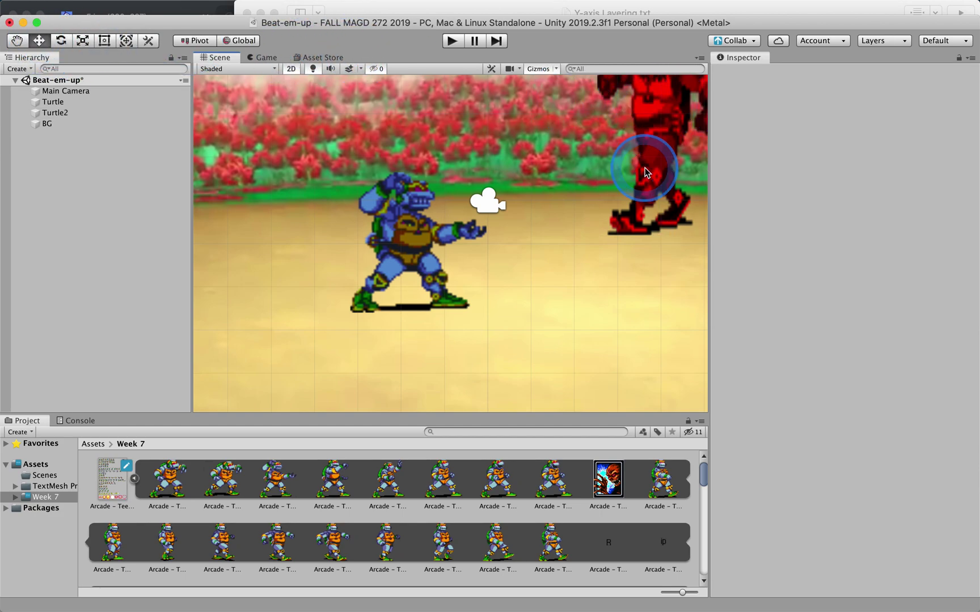
pyautogui.click(656, 170)
pyautogui.moveTo(654, 207); pyautogui.dragTo(627, 340)
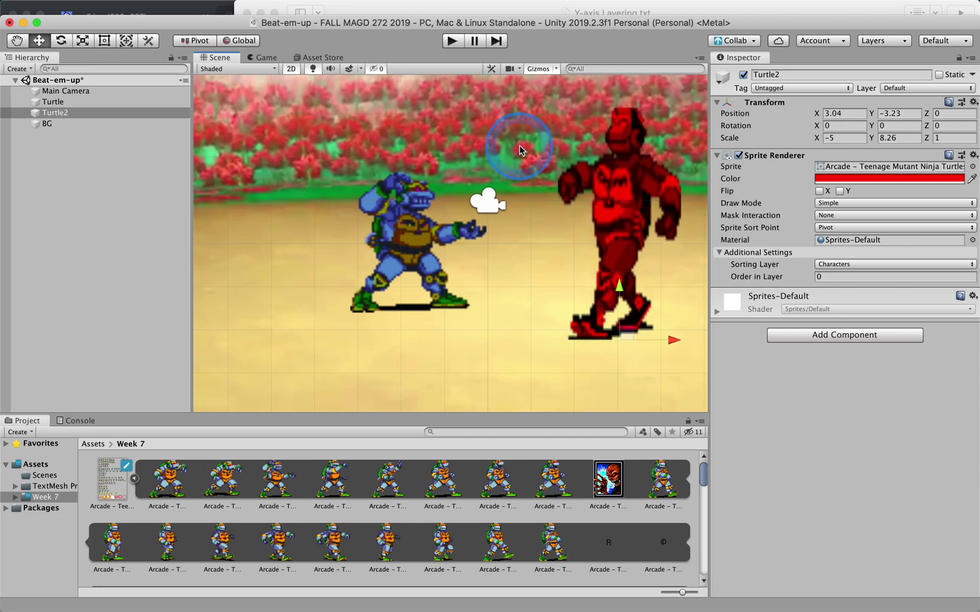
# Run the game and walk the blue turtle up behind, then down in front of, Turtle2.
pyautogui.click(457, 43)
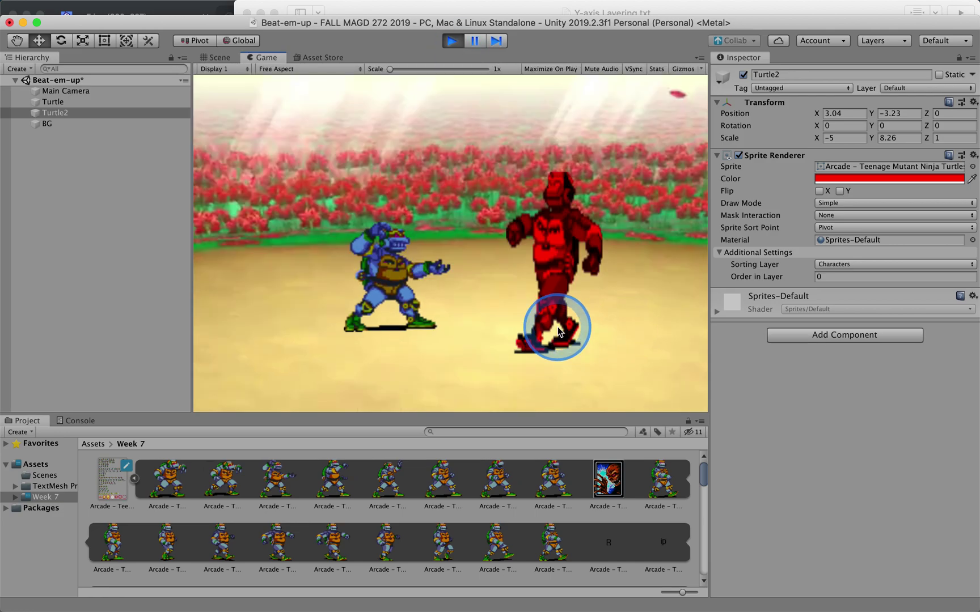
pyautogui.press('Right')
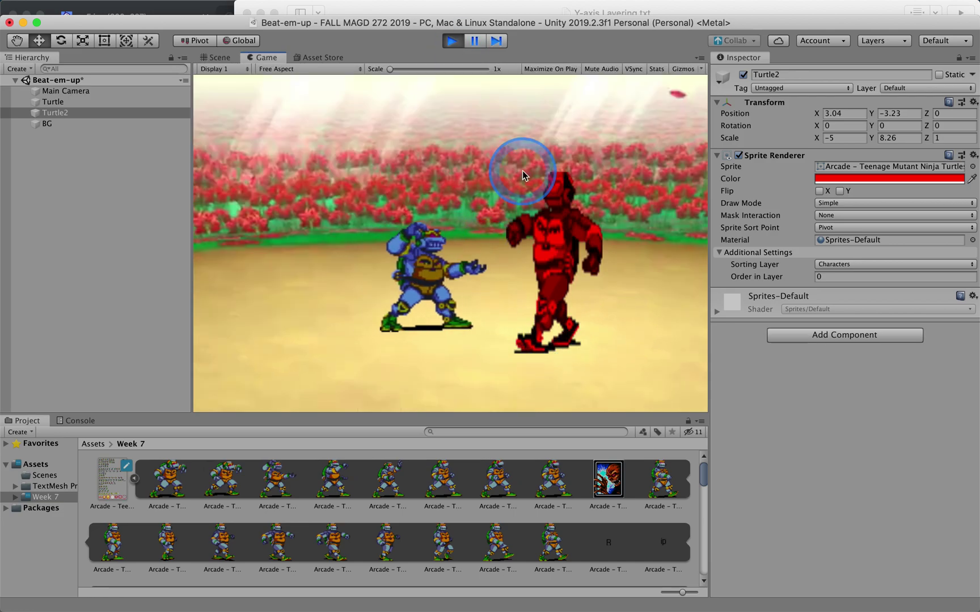
pyautogui.press('Left')
pyautogui.press('Down')
pyautogui.press('Right')
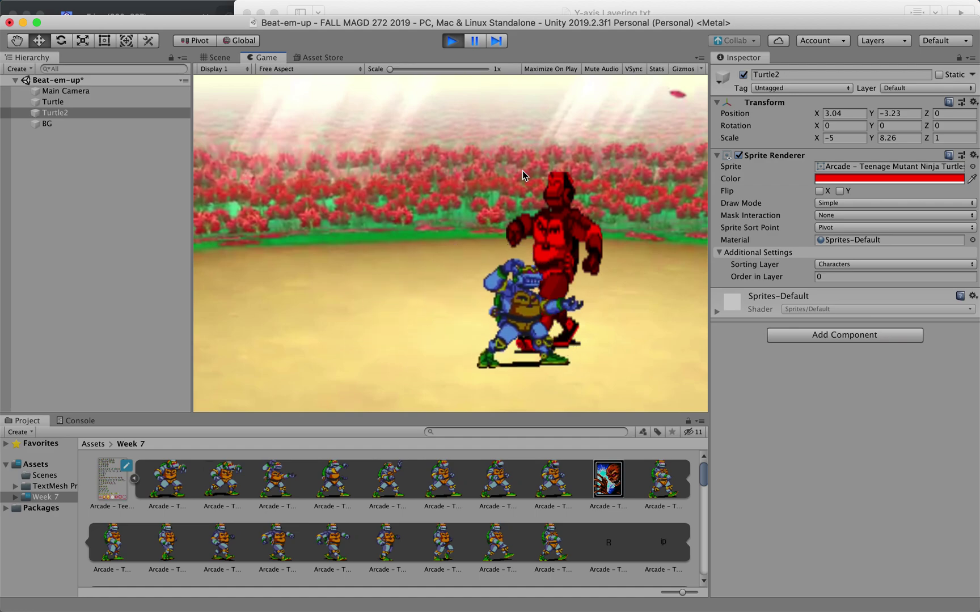
pyautogui.press('Up')
pyautogui.press('Down')
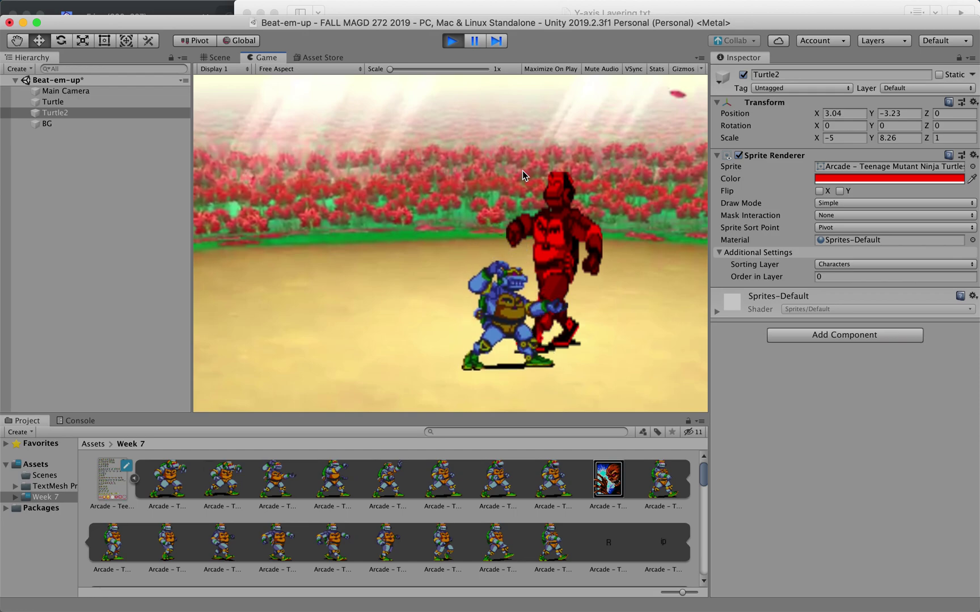
pyautogui.press('Left')
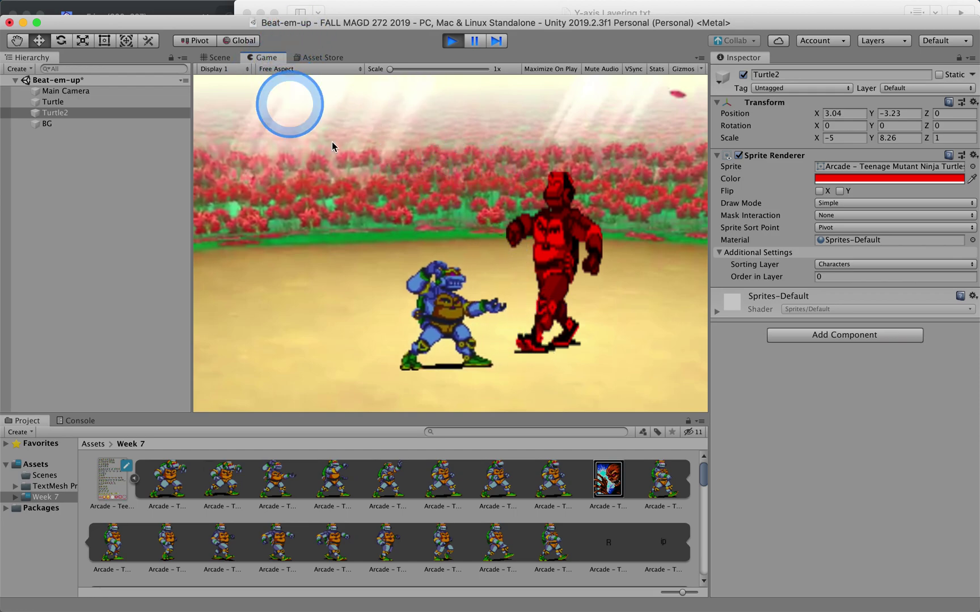
pyautogui.moveTo(182, 2)
pyautogui.click(127, 5)
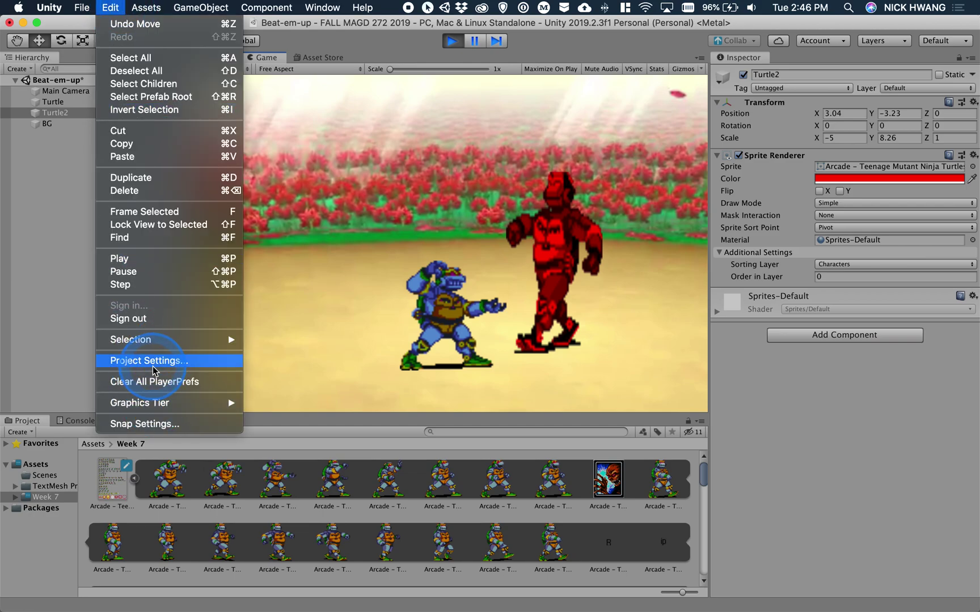
pyautogui.click(398, 305)
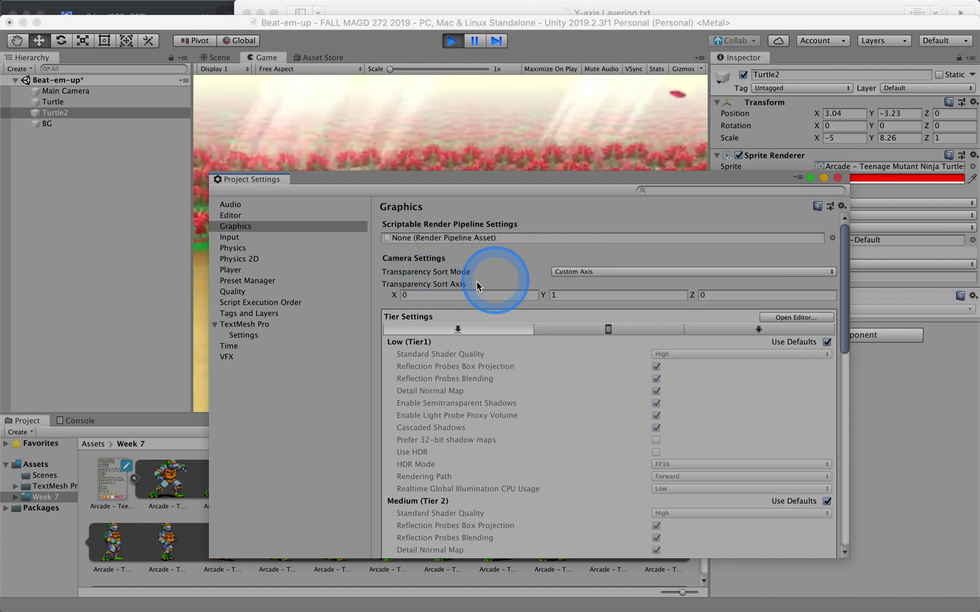
pyautogui.click(838, 179)
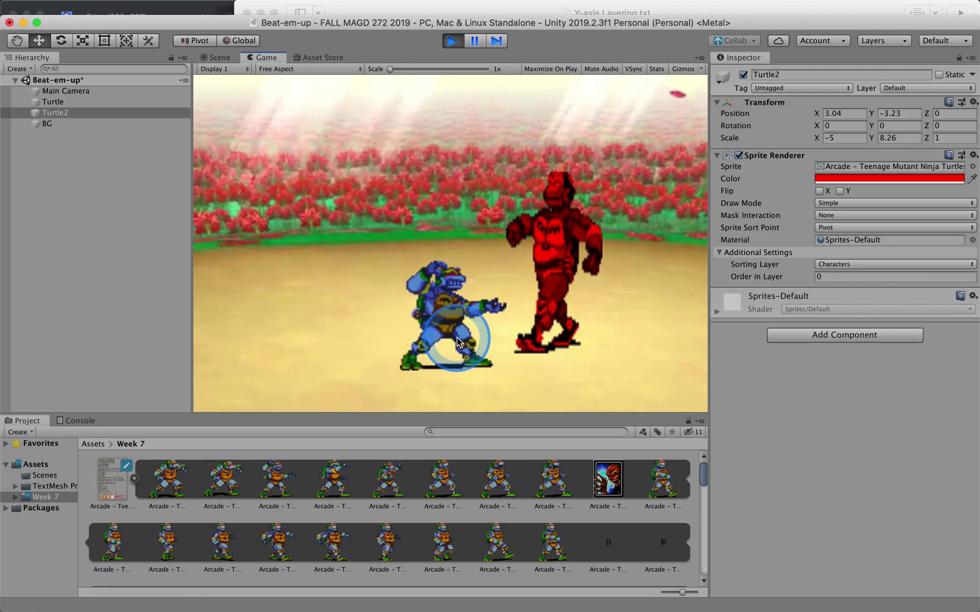